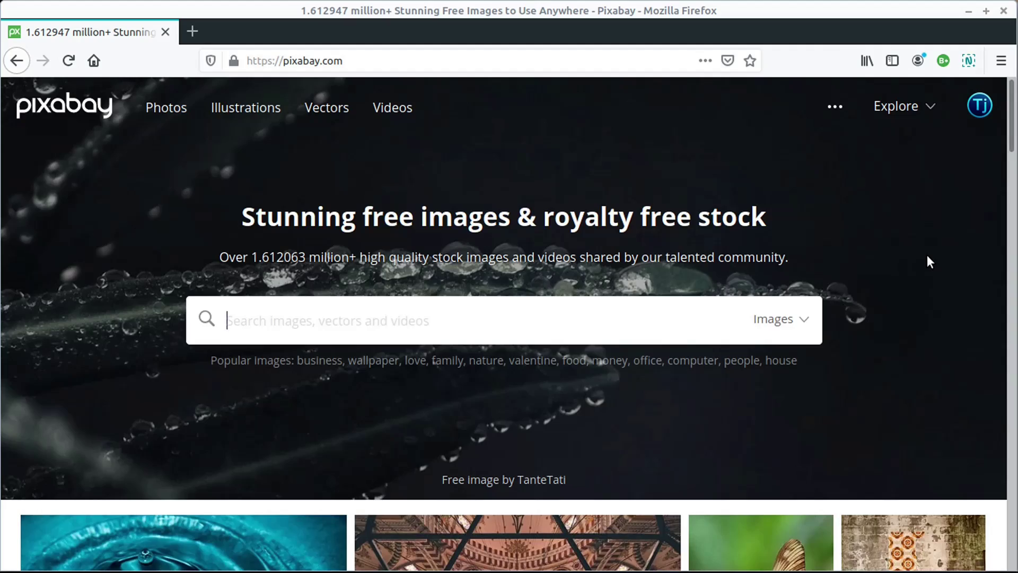
drag(1014, 137, 1013, 98)
key(alt+Tab)
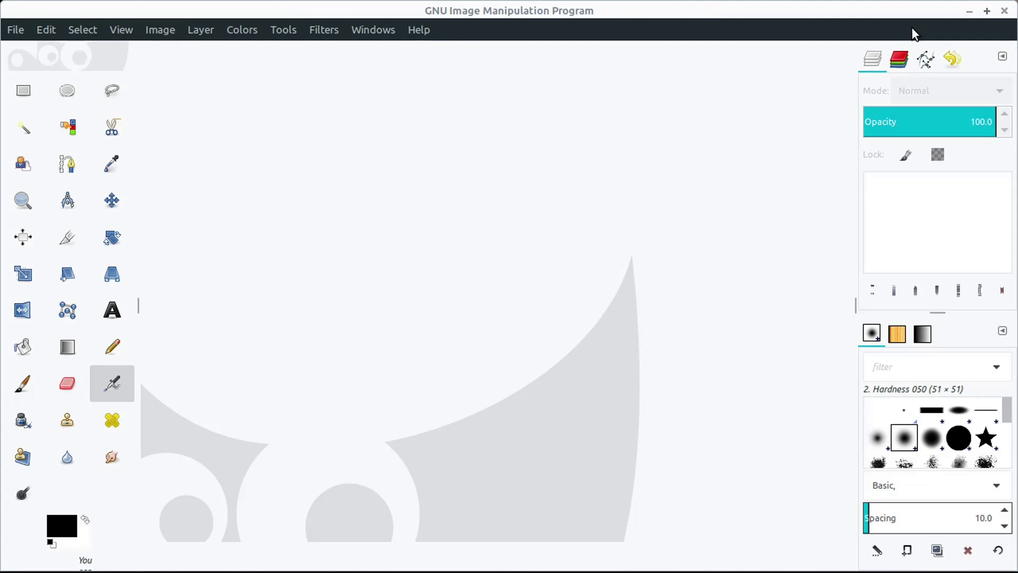
key(alt+Tab)
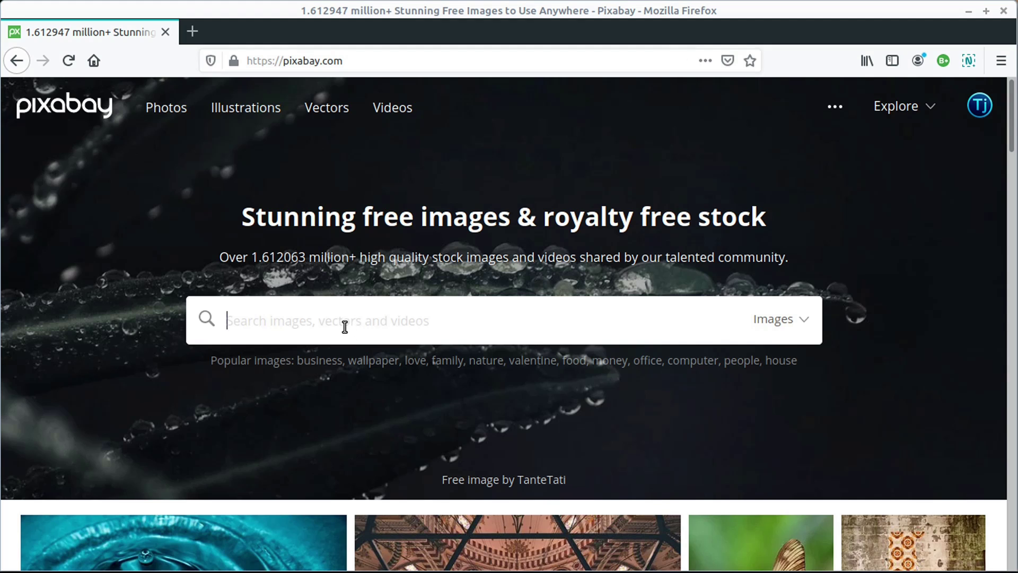
Step: Search Pixabay's images for "tree"
click(775, 319)
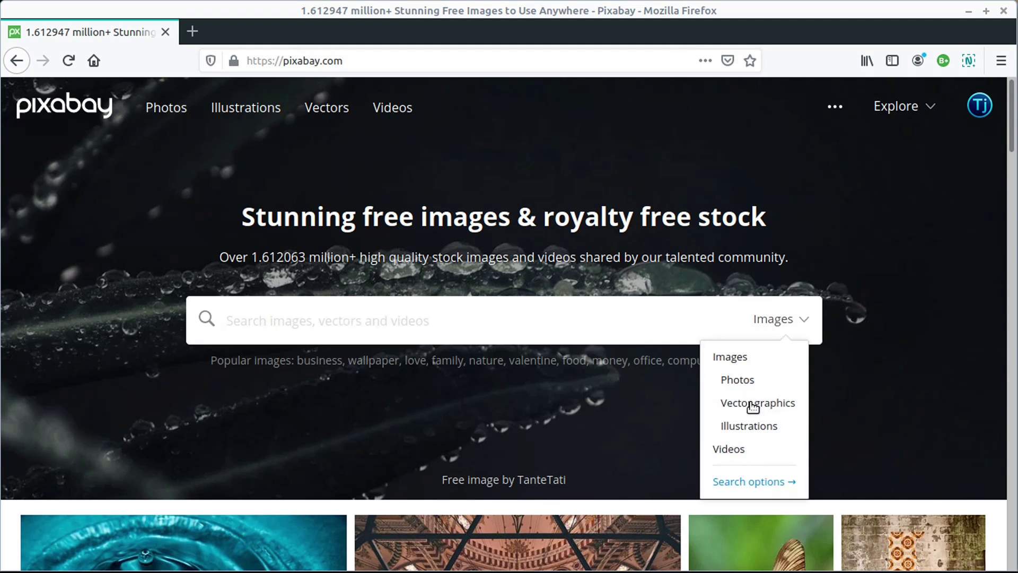
click(552, 332)
scroll(555, 333, down, 5)
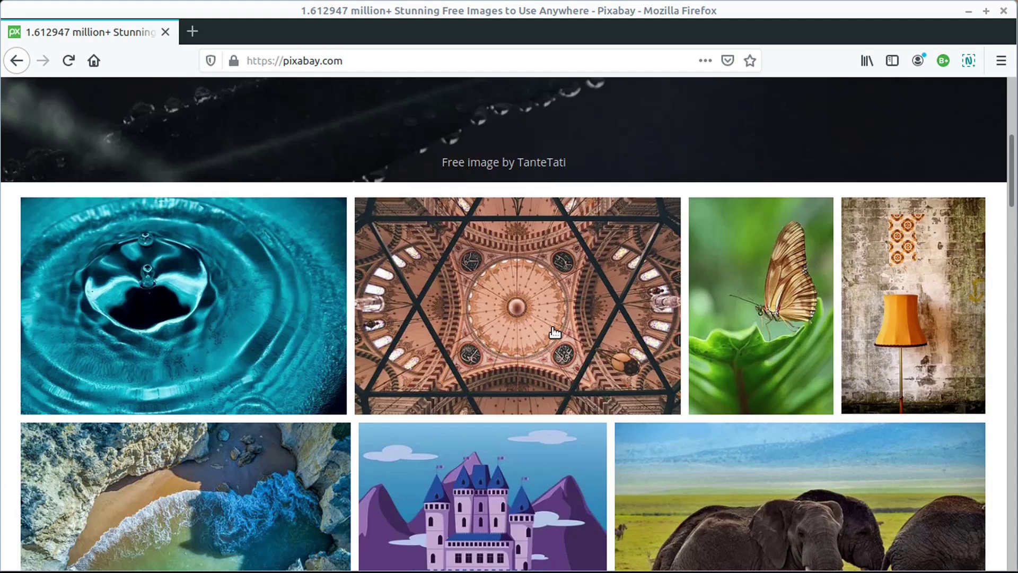
scroll(510, 294, up, 5)
text(t)
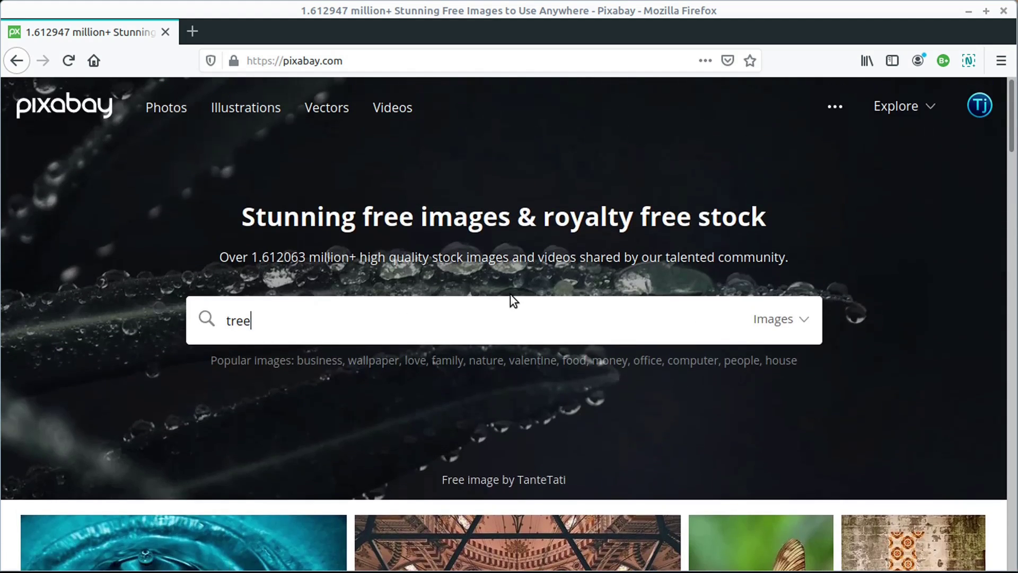
text(ree)
key(Return)
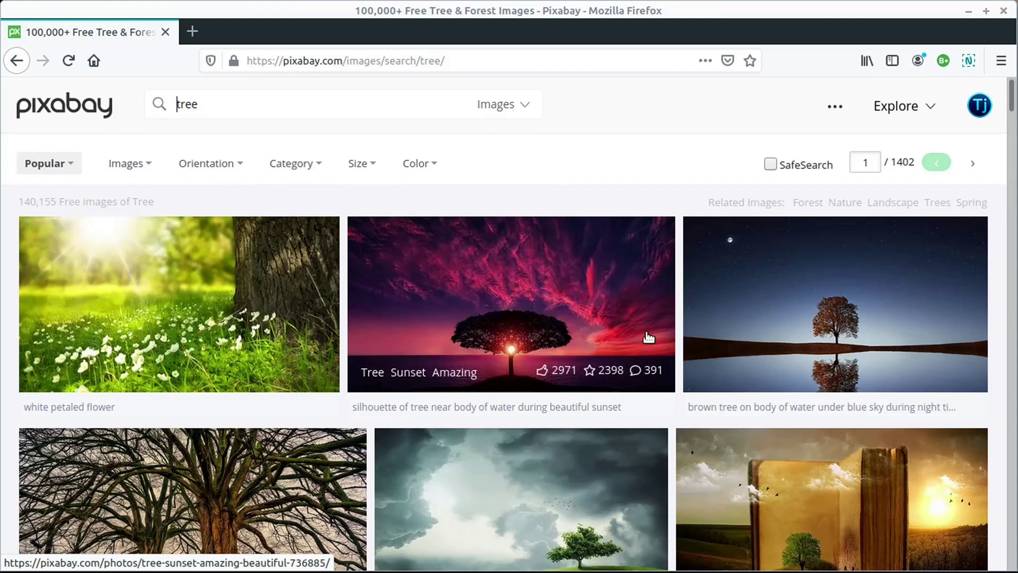
Step: Open the photo of the lone green tree on a grass field under a cloudy sky from the search results
scroll(610, 366, down, 2)
scroll(570, 398, up, 2)
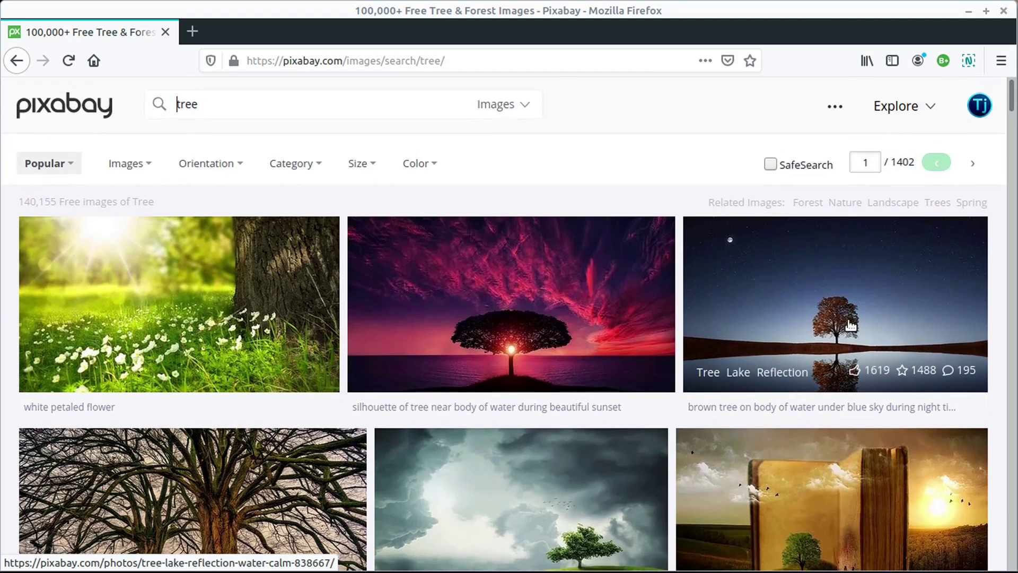
scroll(595, 437, down, 3)
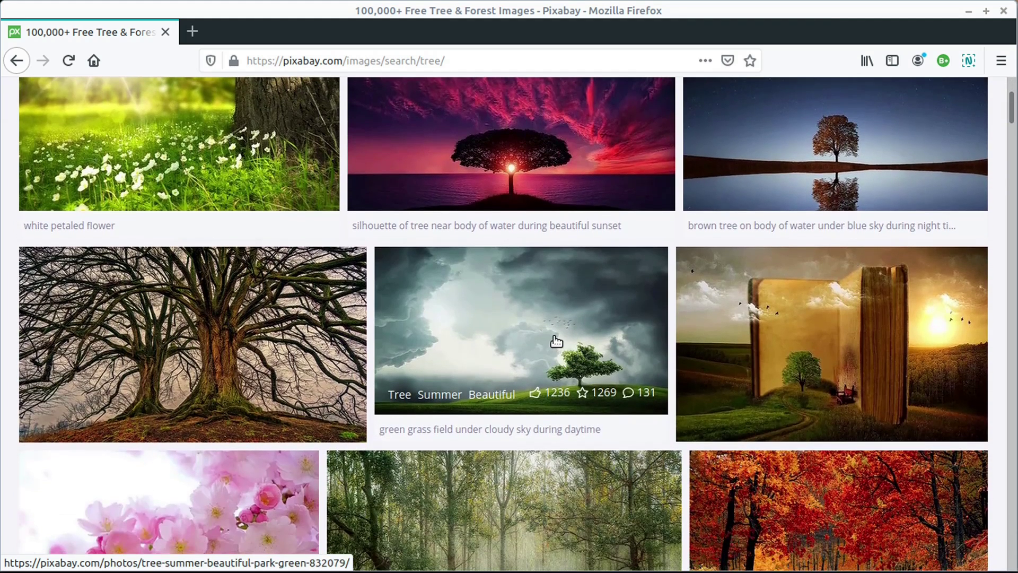
click(553, 333)
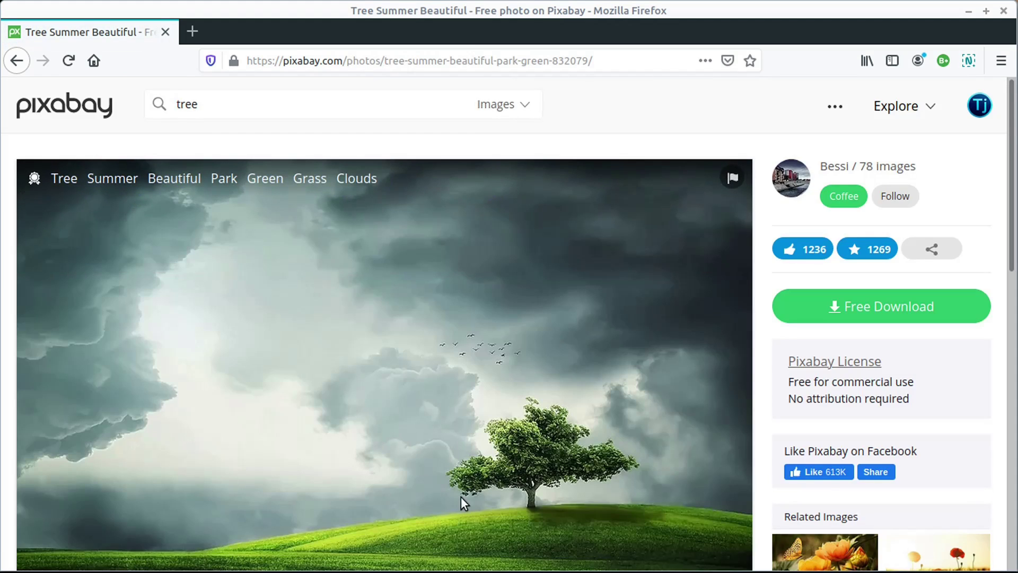
Step: Download the tree photo as a JPG at 1920×1279
scroll(541, 451, down, 3)
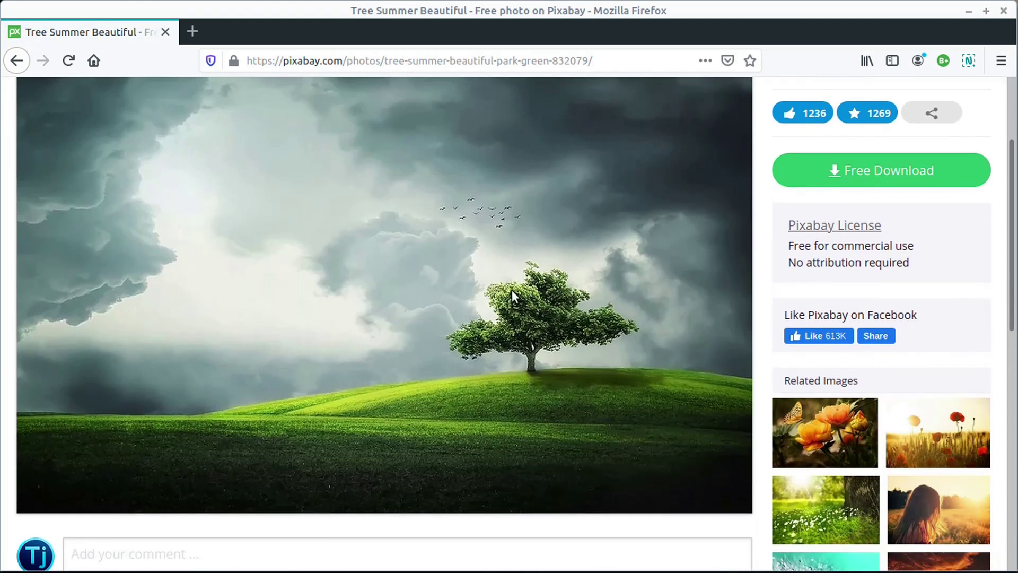
scroll(512, 295, up, 3)
click(832, 308)
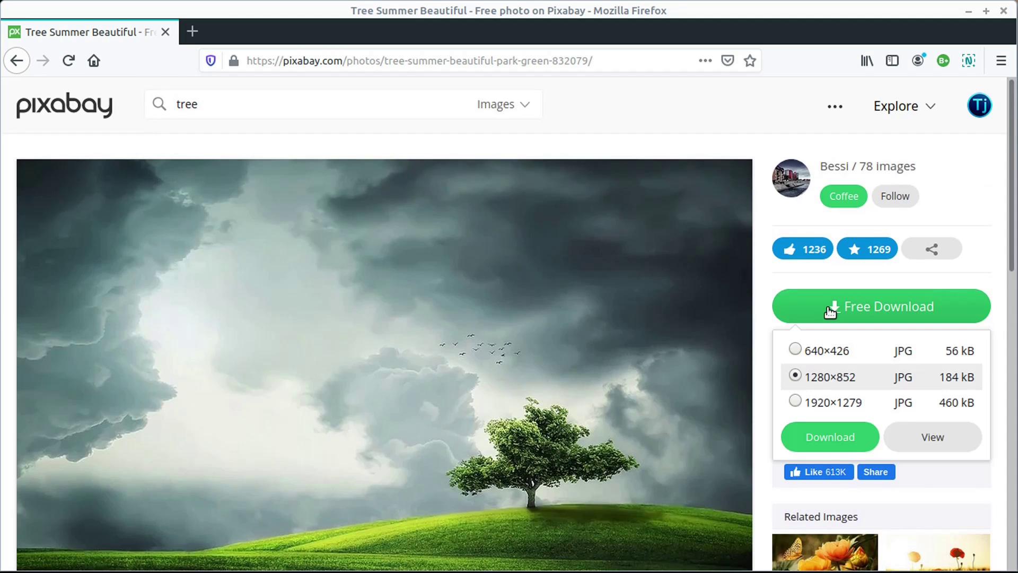
click(795, 400)
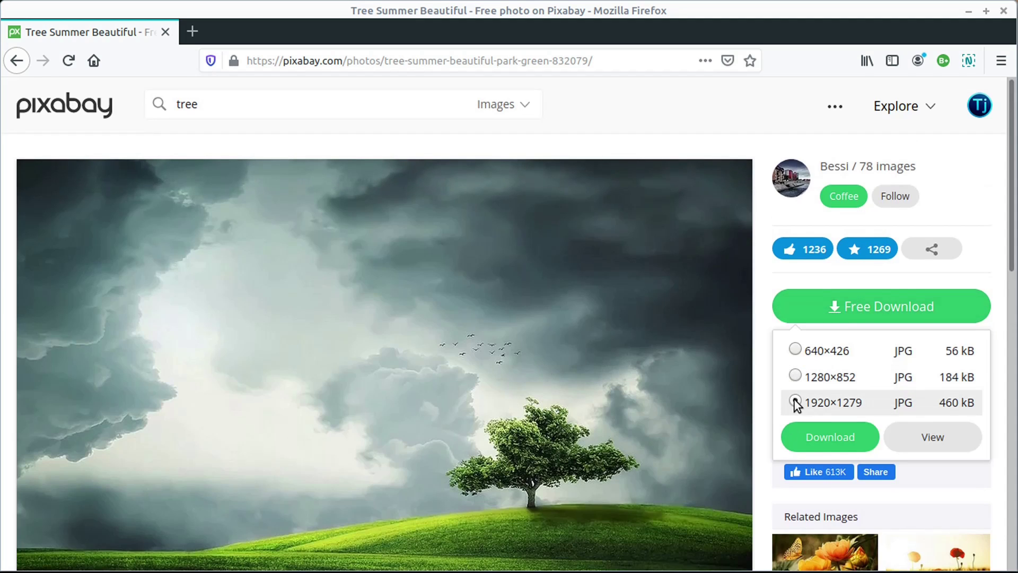
click(798, 438)
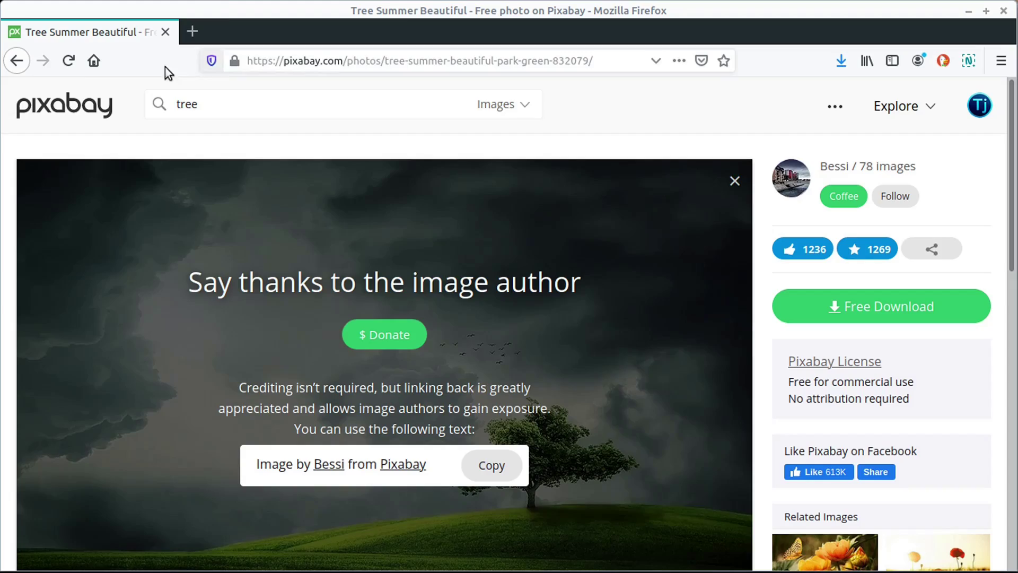
Step: Return to the tree search results and open the vector graphic of the single green tree with a brown trunk
key(alt+Left)
scroll(504, 312, down, 10)
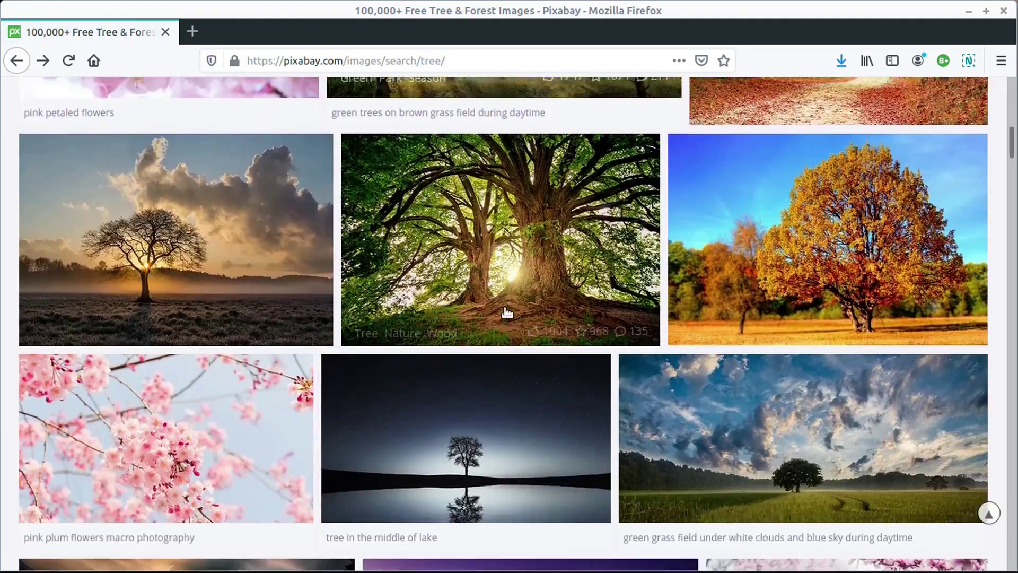
scroll(507, 312, down, 6)
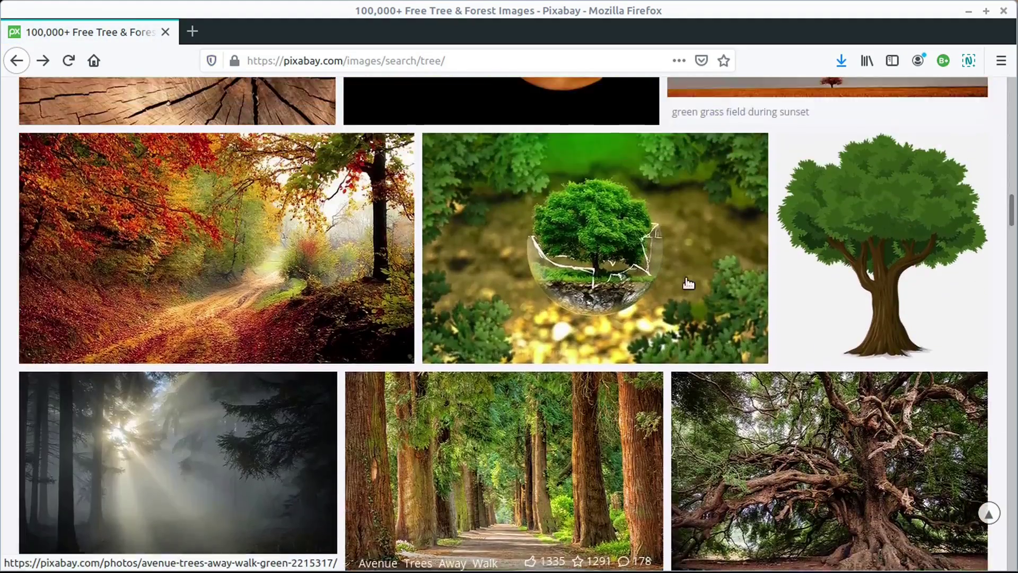
scroll(688, 284, up, 2)
click(889, 304)
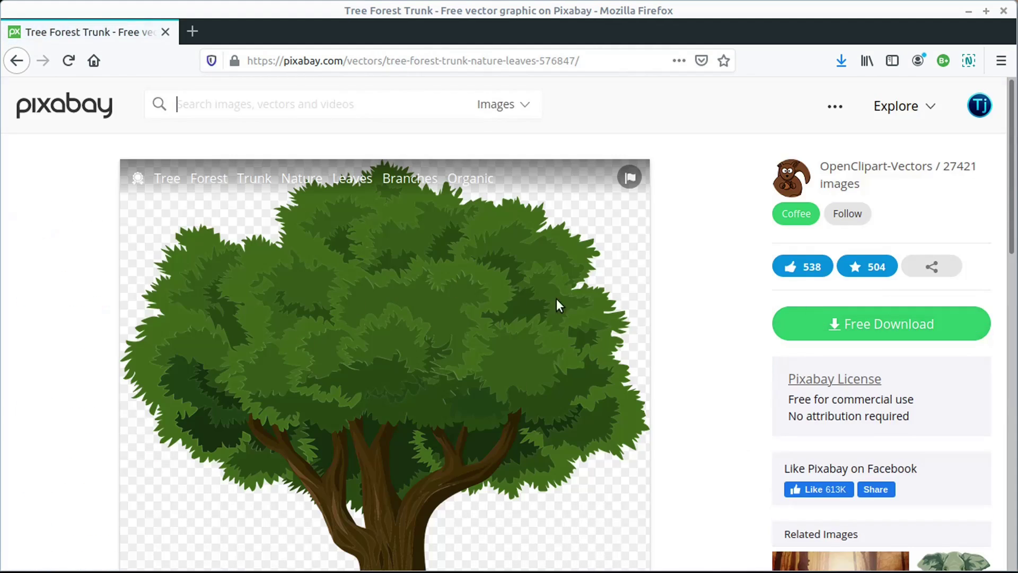
Step: Download the tree vector graphic as a PNG at 592×640 and save the file
scroll(298, 324, down, 3)
scroll(451, 331, up, 3)
scroll(420, 320, down, 4)
scroll(327, 412, down, 4)
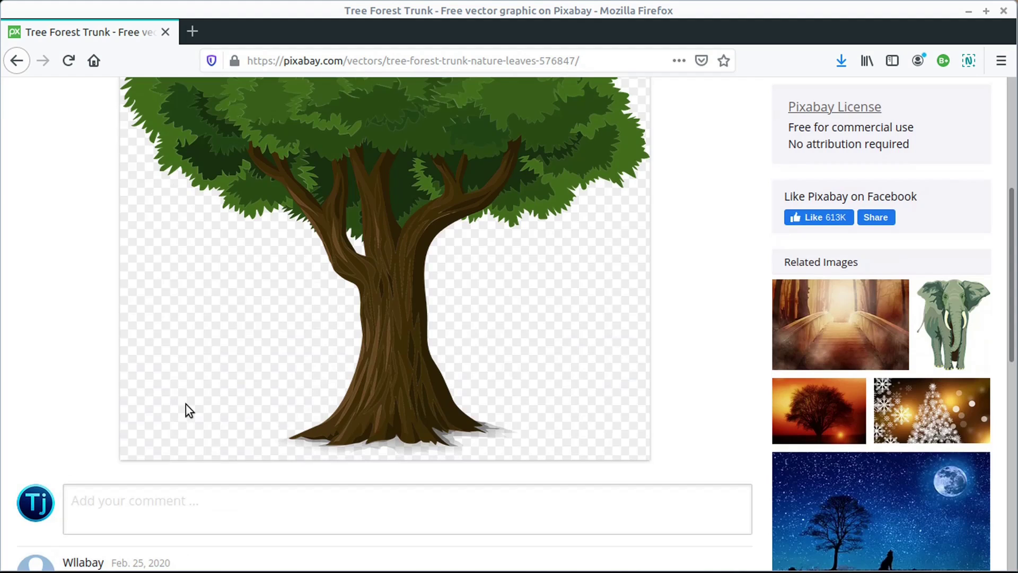
scroll(336, 350, up, 9)
click(921, 334)
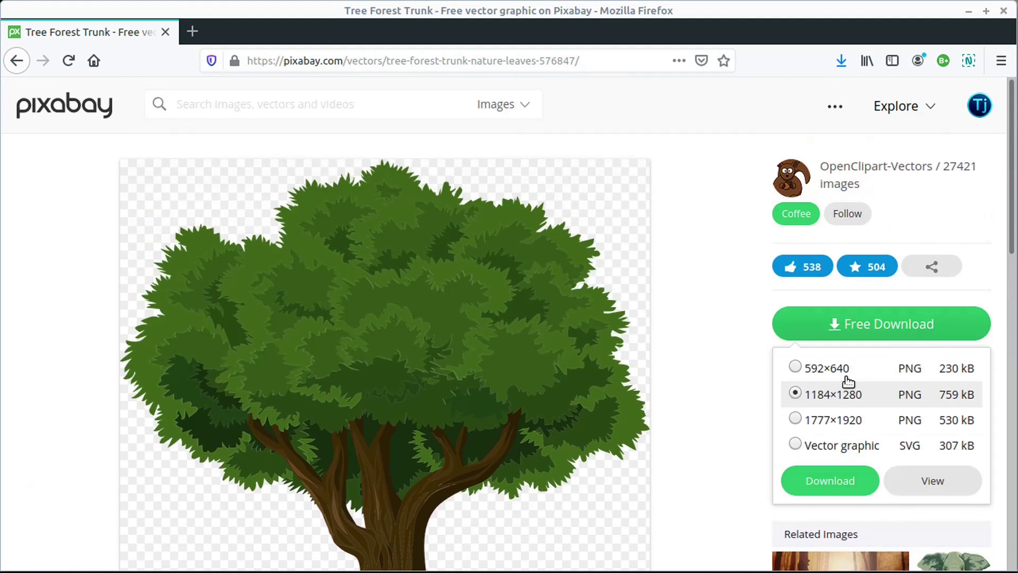
click(795, 419)
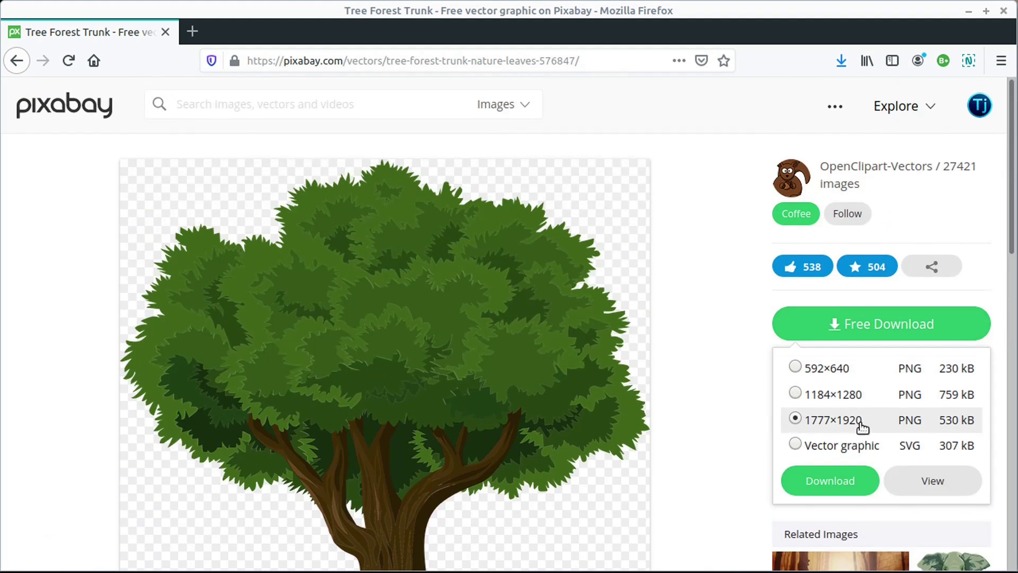
click(795, 395)
click(792, 369)
click(830, 481)
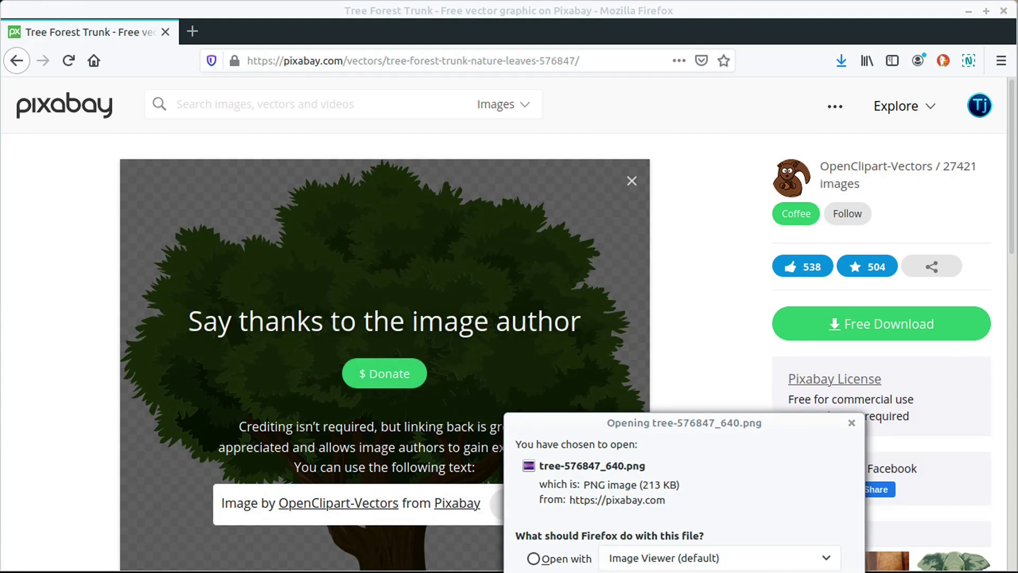
click(742, 572)
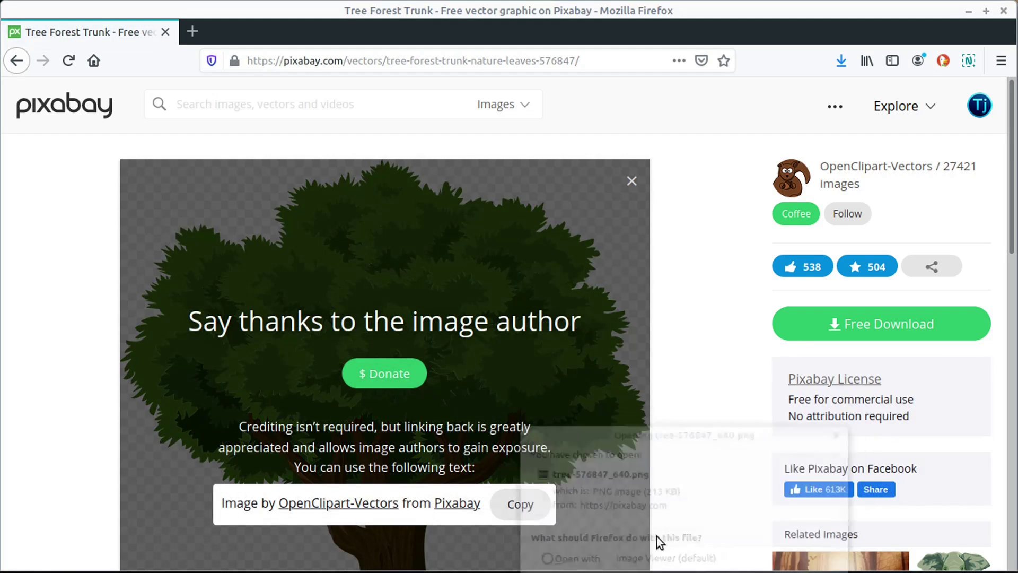
Step: Switch to GIMP and open the downloaded tree-576847_640 image
click(969, 11)
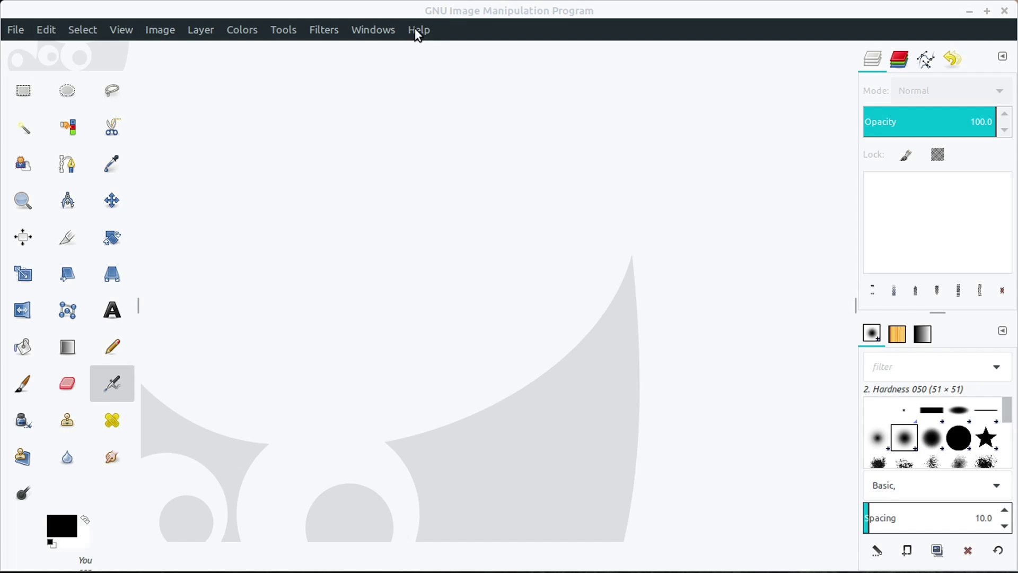
click(357, 8)
drag(1017, 391, 548, 392)
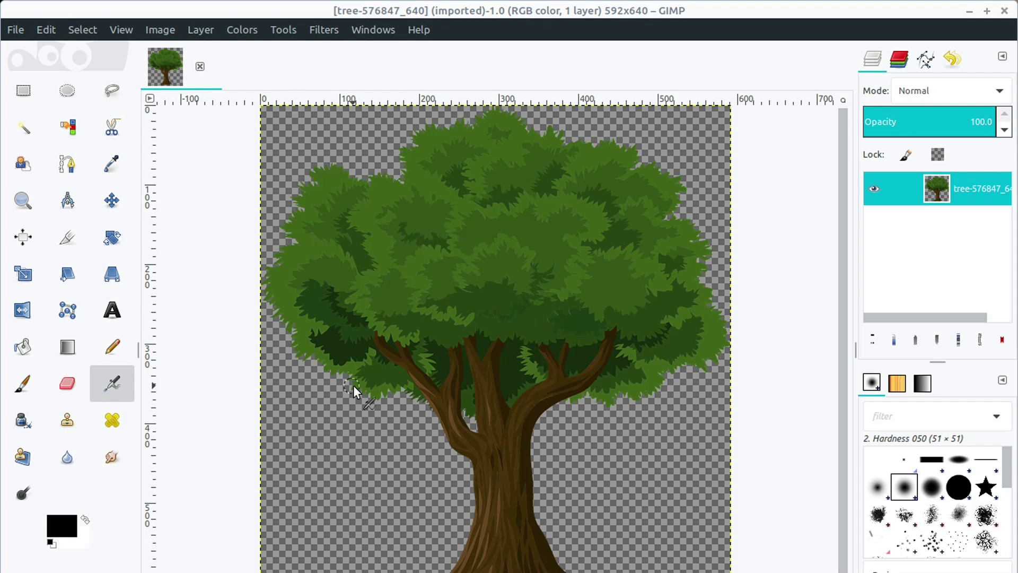
Step: Scale the tree image to a width of 32 px with linked proportions, giving 32 × 35 pixels
click(159, 30)
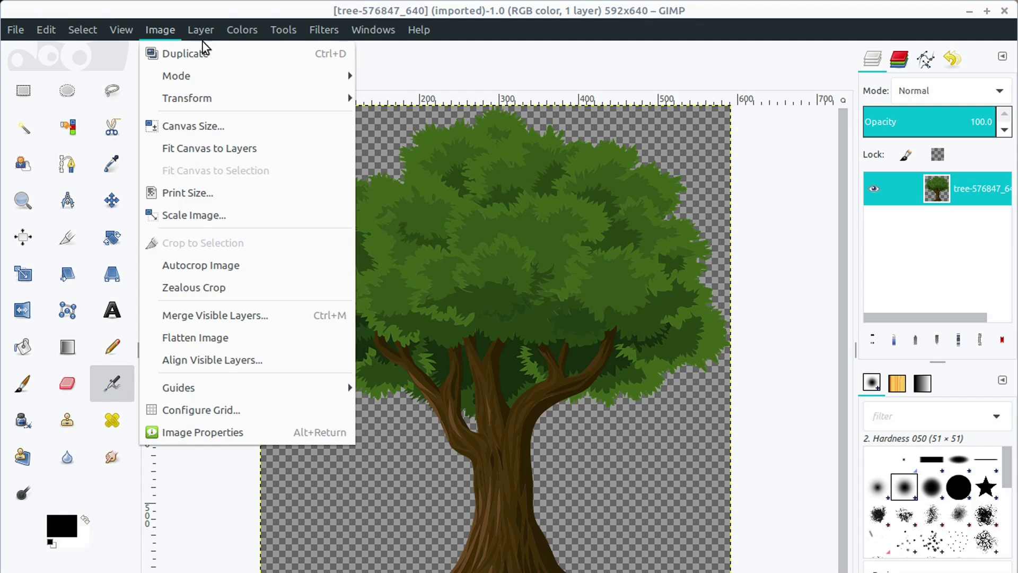
mouse_move(201, 33)
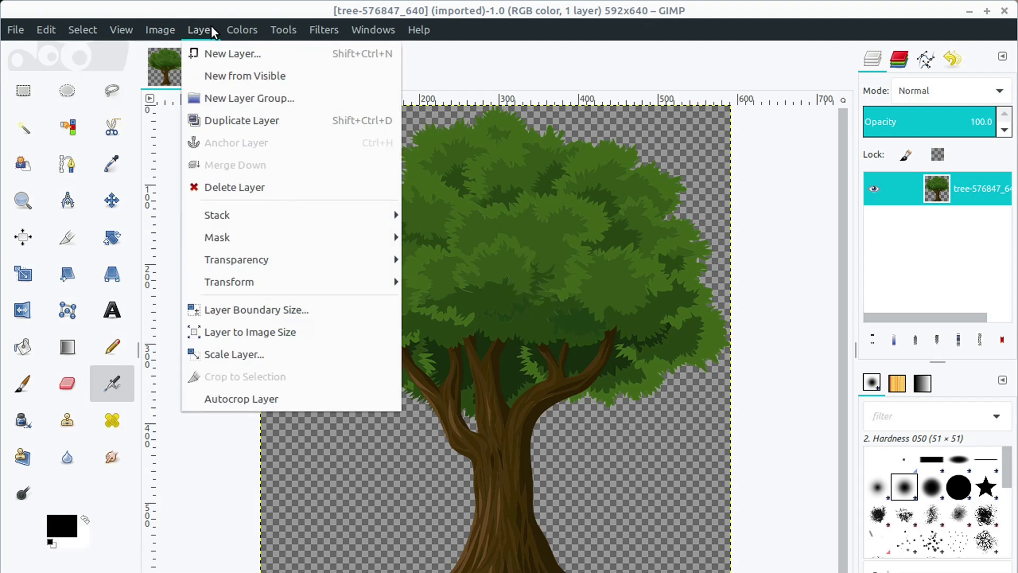
mouse_move(171, 27)
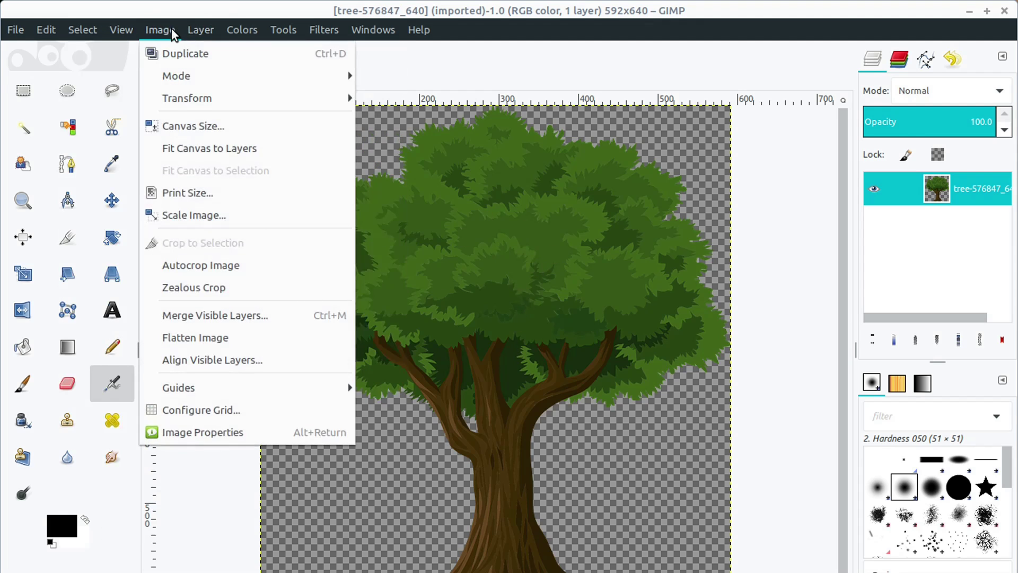
click(193, 215)
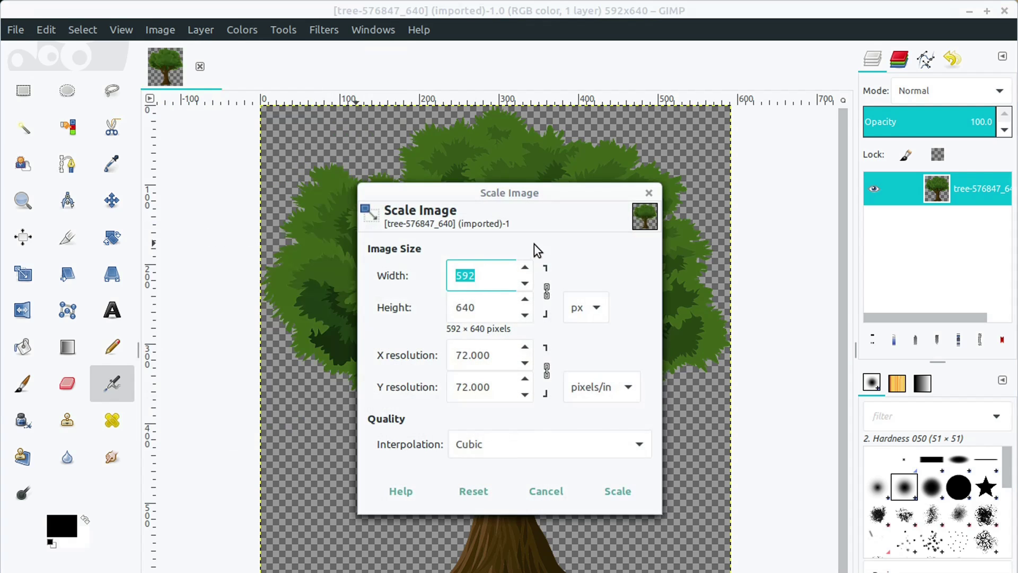
drag(481, 204, 740, 154)
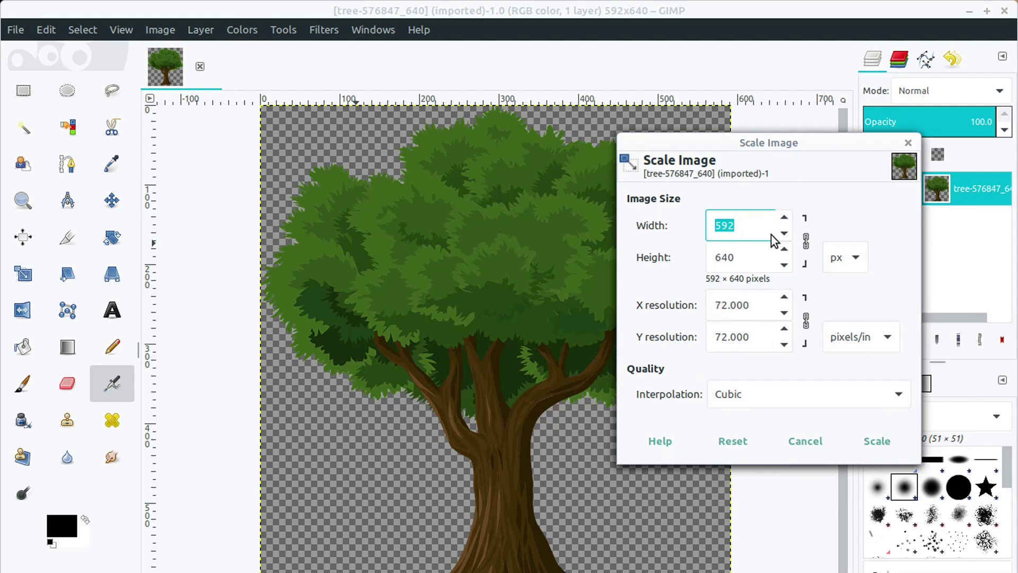
click(744, 224)
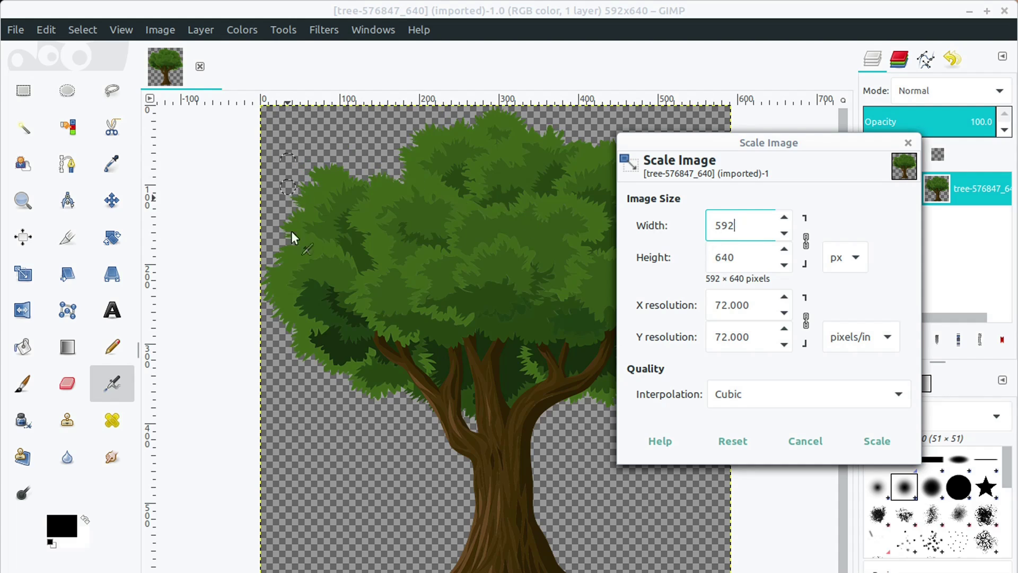
drag(749, 218, 703, 228)
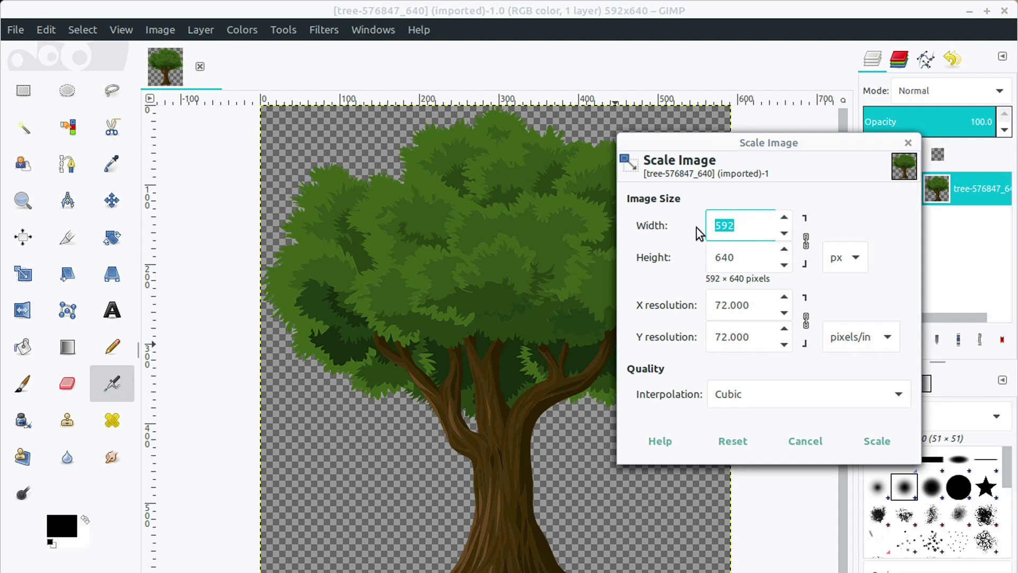
text(32)
click(753, 249)
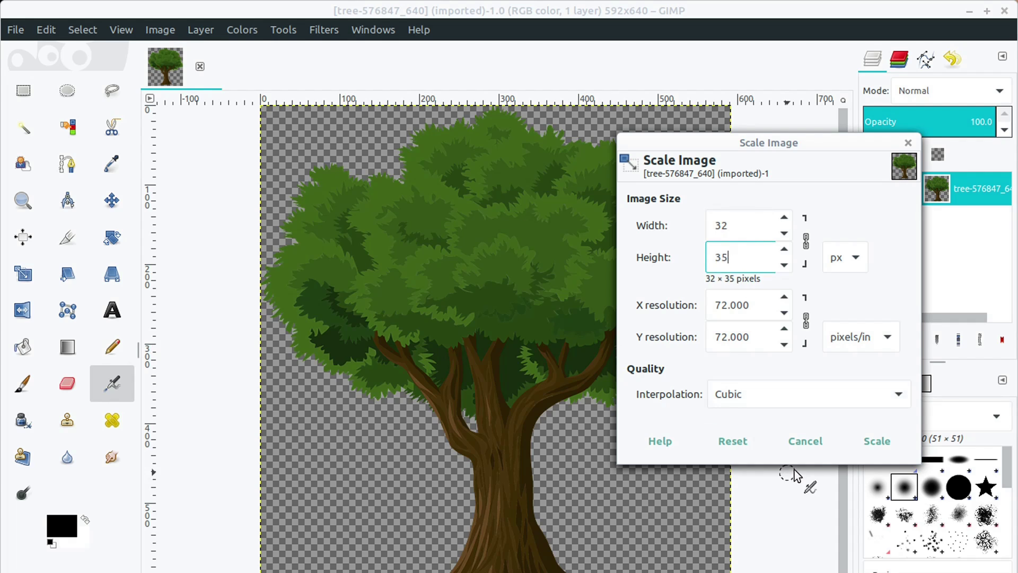
click(876, 441)
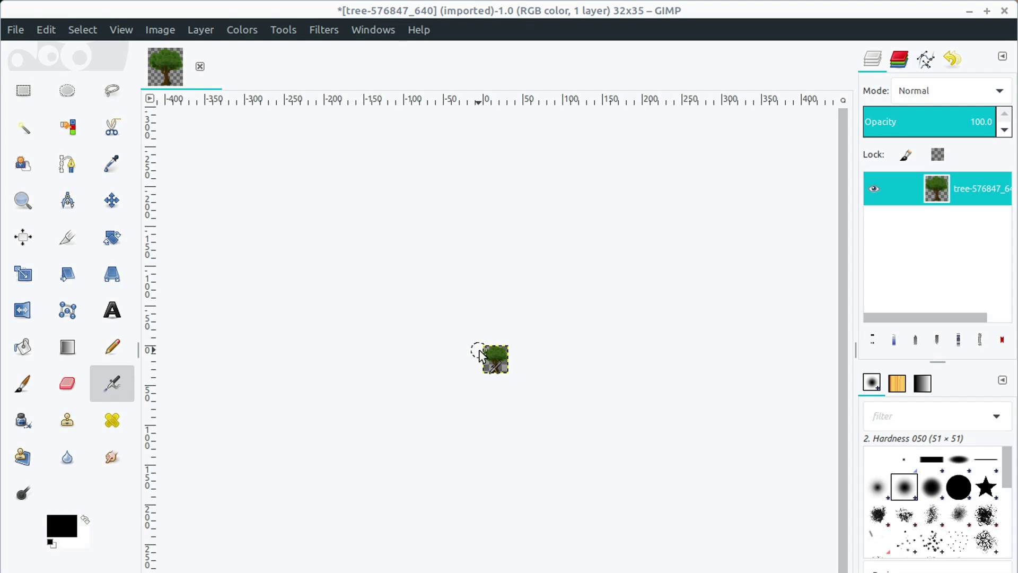
Step: Clear the selection and bucket-fill the transparent areas on both sides of the tree trunk with white
scroll(479, 349, up, 6)
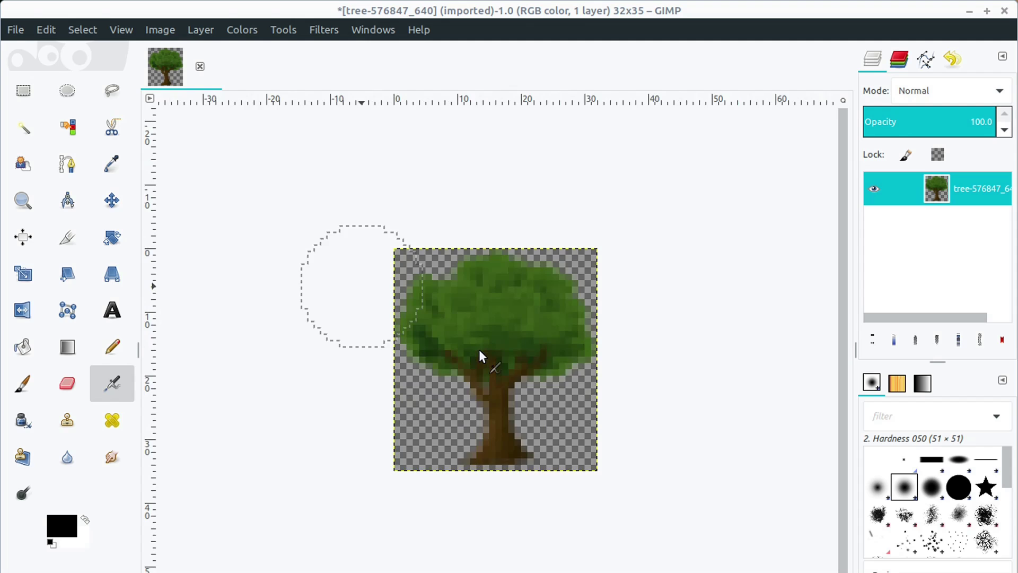
scroll(479, 349, up, 2)
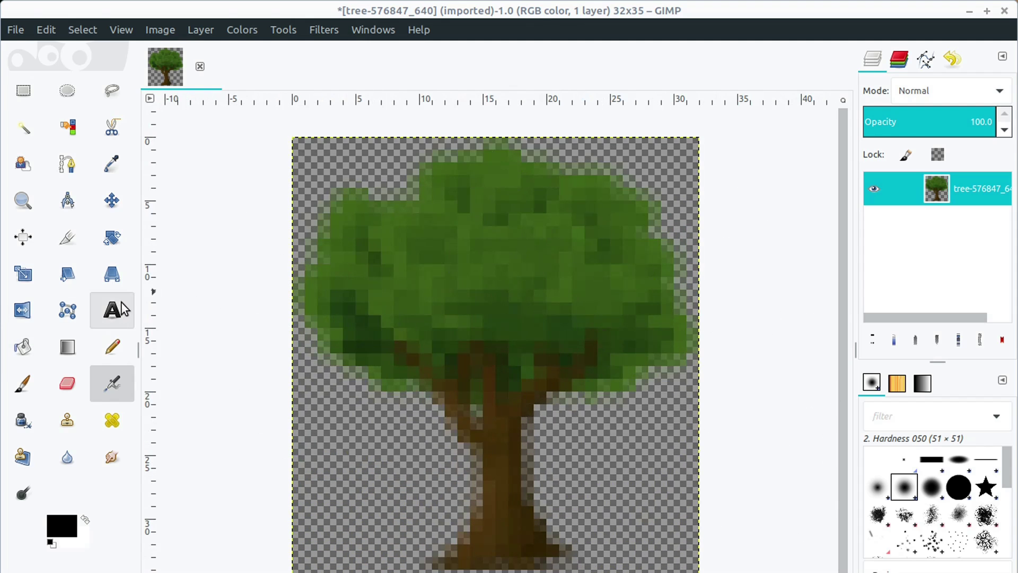
key(plus)
key(plus)
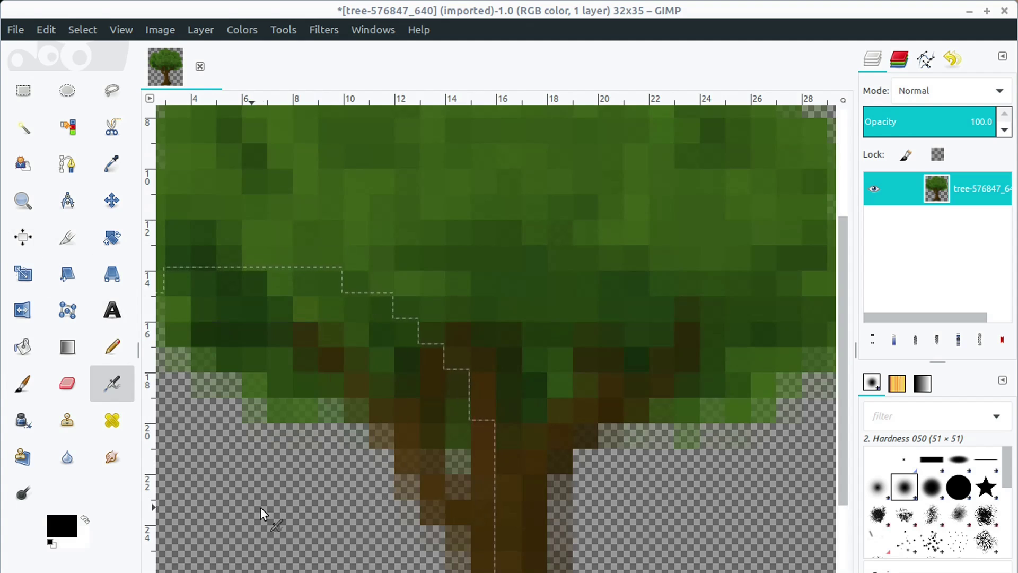
key(ctrl+shift+a)
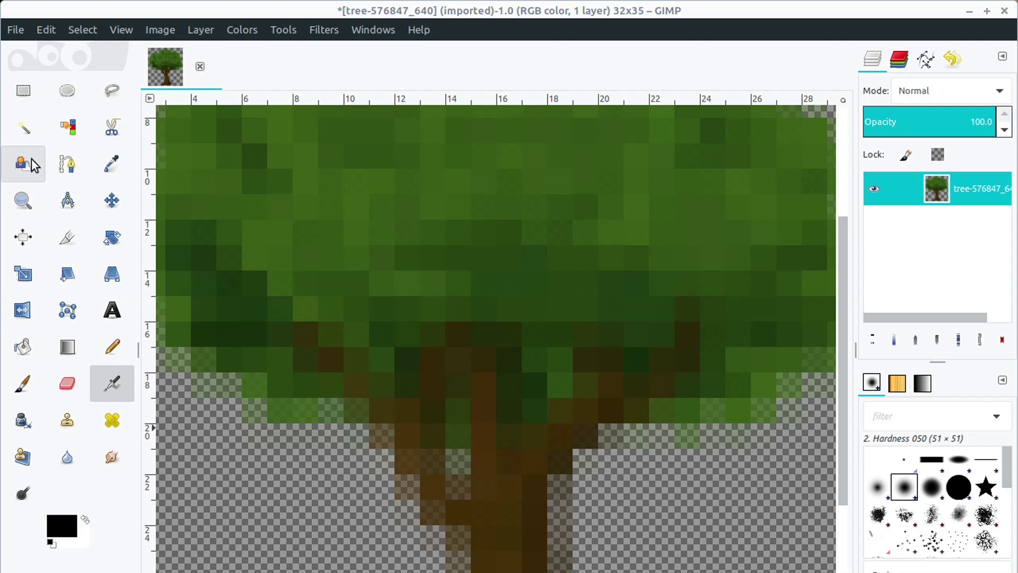
click(25, 349)
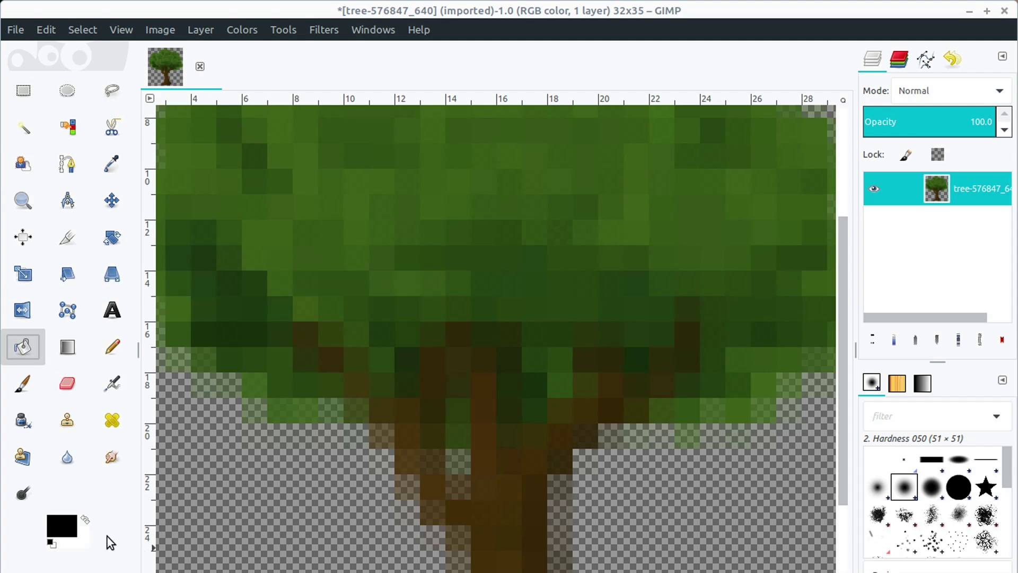
click(83, 522)
click(253, 512)
click(709, 536)
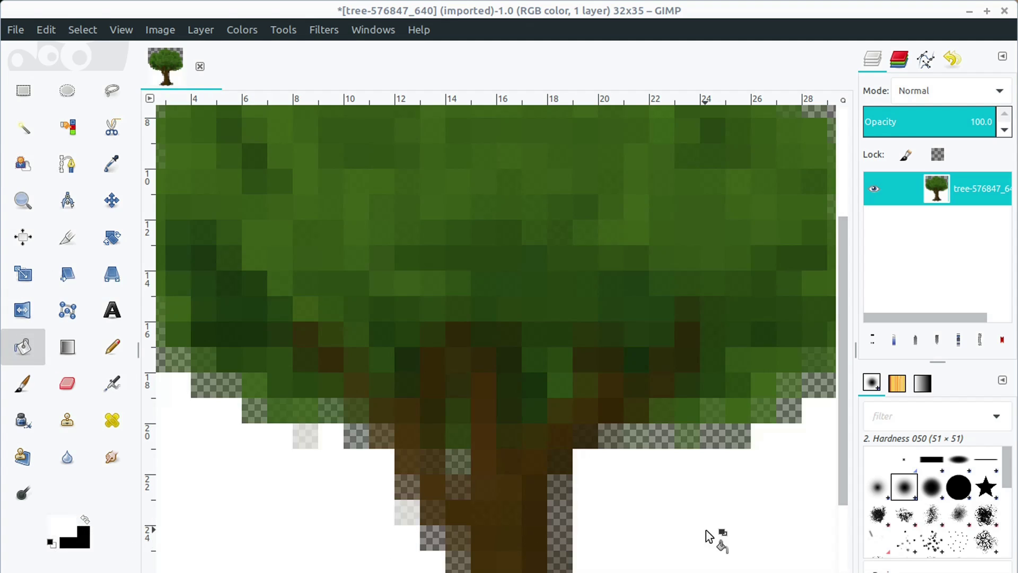
Step: Bucket-fill the transparent areas on both sides above the tree crown with white
scroll(798, 184, up, 5)
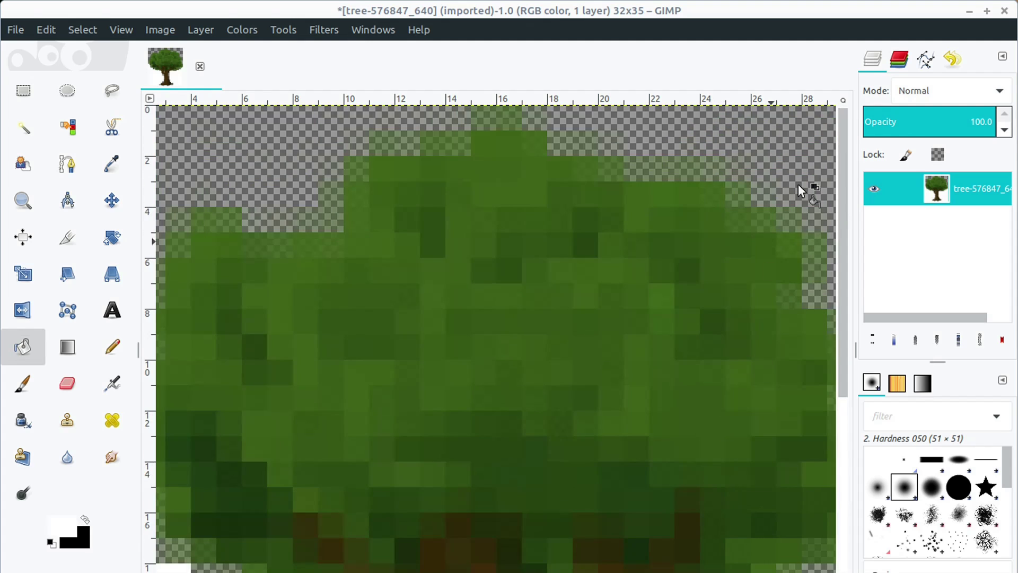
click(775, 132)
click(233, 153)
scroll(594, 329, down, 10)
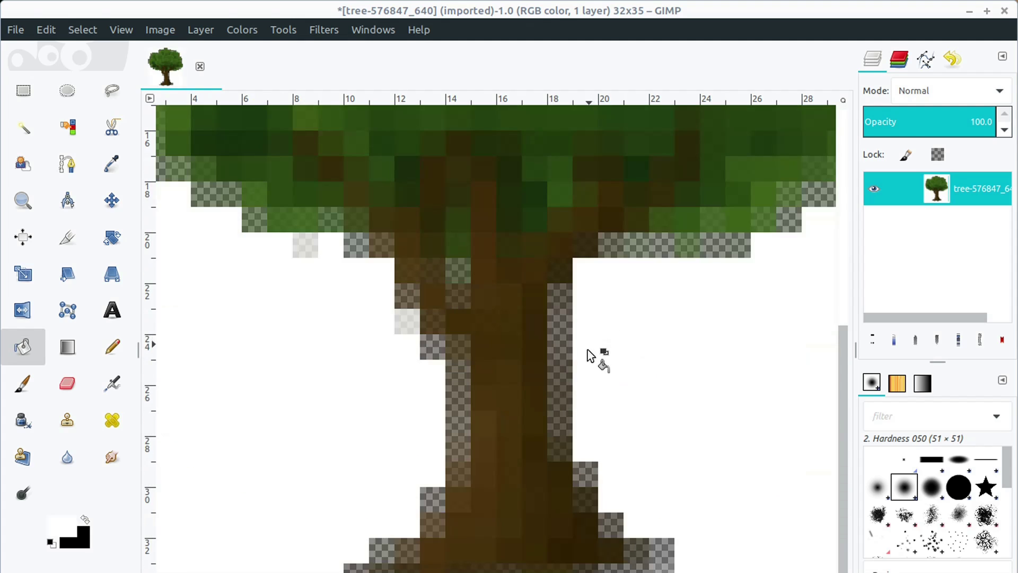
scroll(551, 345, up, 10)
scroll(517, 342, down, 6)
scroll(515, 343, up, 6)
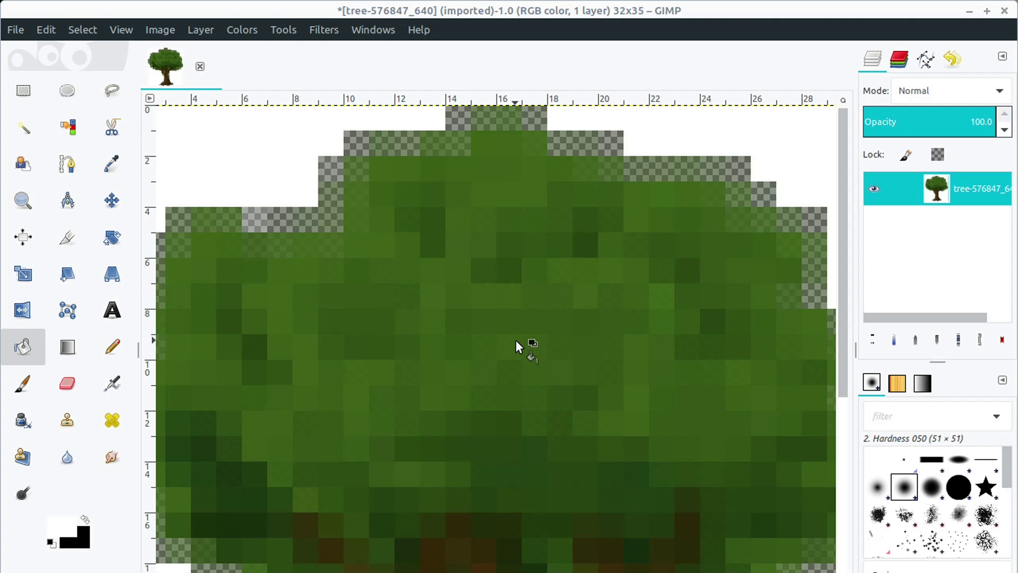
scroll(517, 345, down, 6)
scroll(500, 345, up, 6)
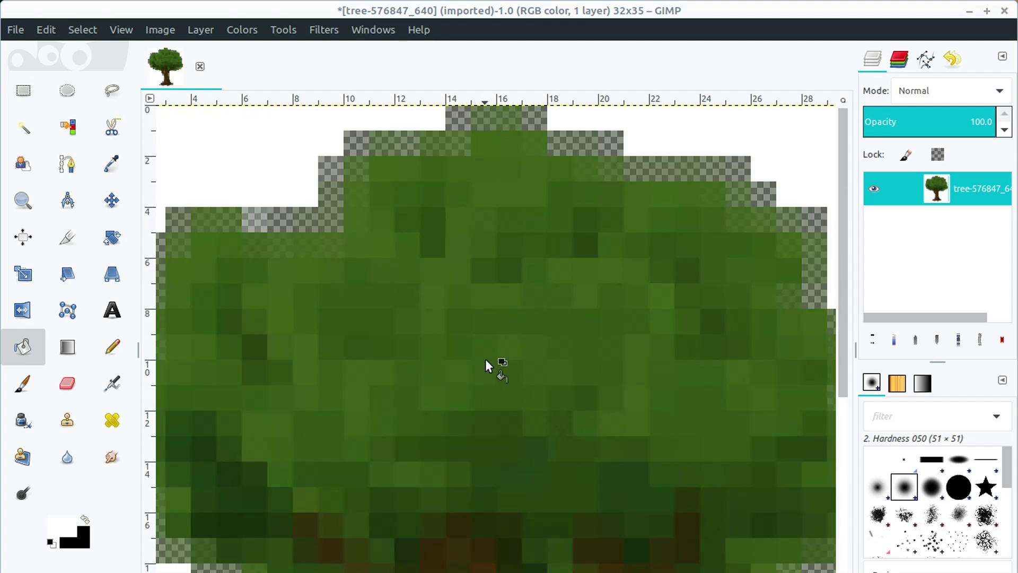
Step: Add a 32 × 35 px layer filled with white and place it beneath the tree layer
right_click(939, 262)
click(990, 296)
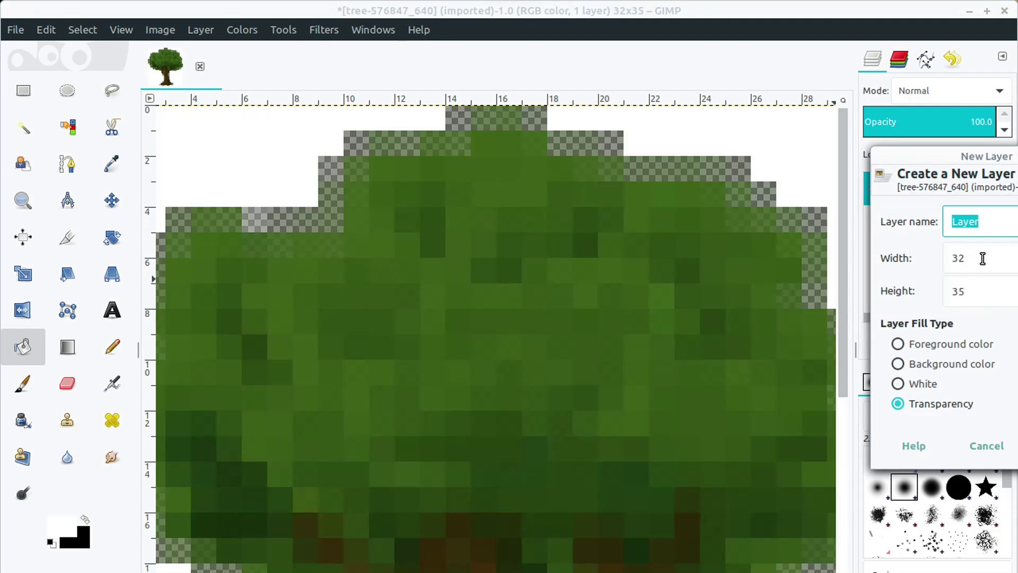
key(Return)
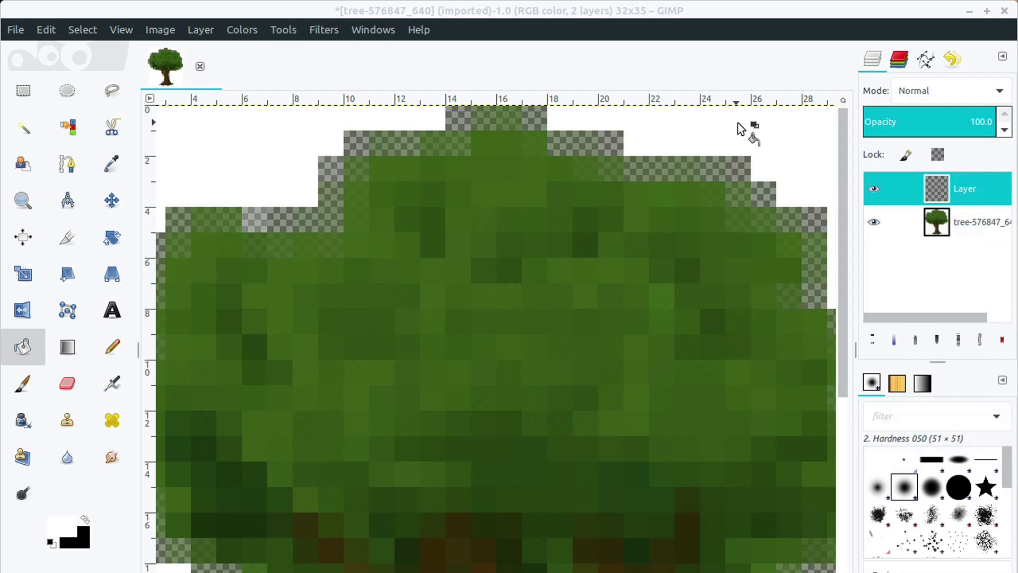
click(745, 134)
drag(984, 238, 977, 188)
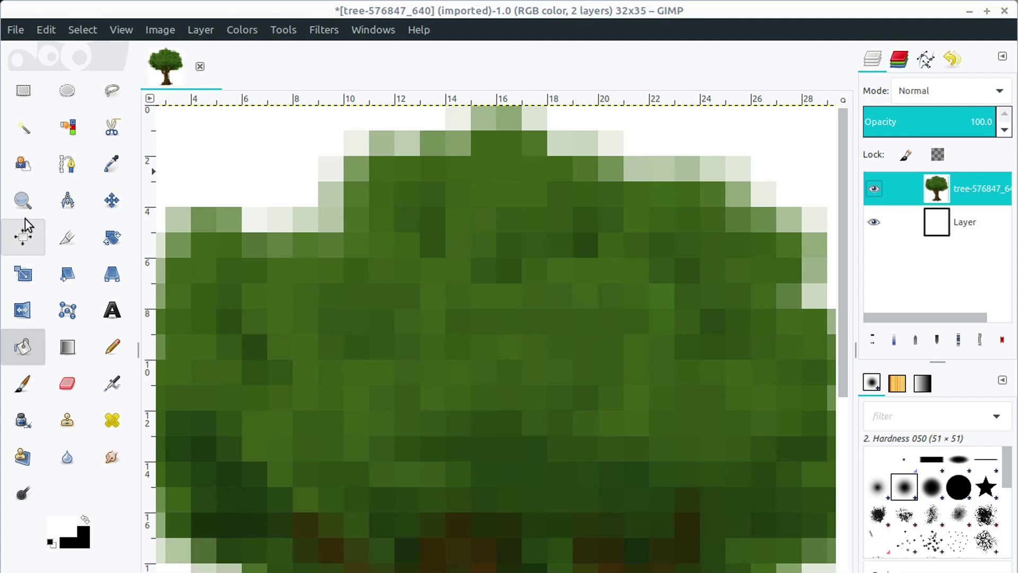
Step: Review the whole tree on its white background and close the image, discarding its changes
click(24, 202)
right_click(289, 402)
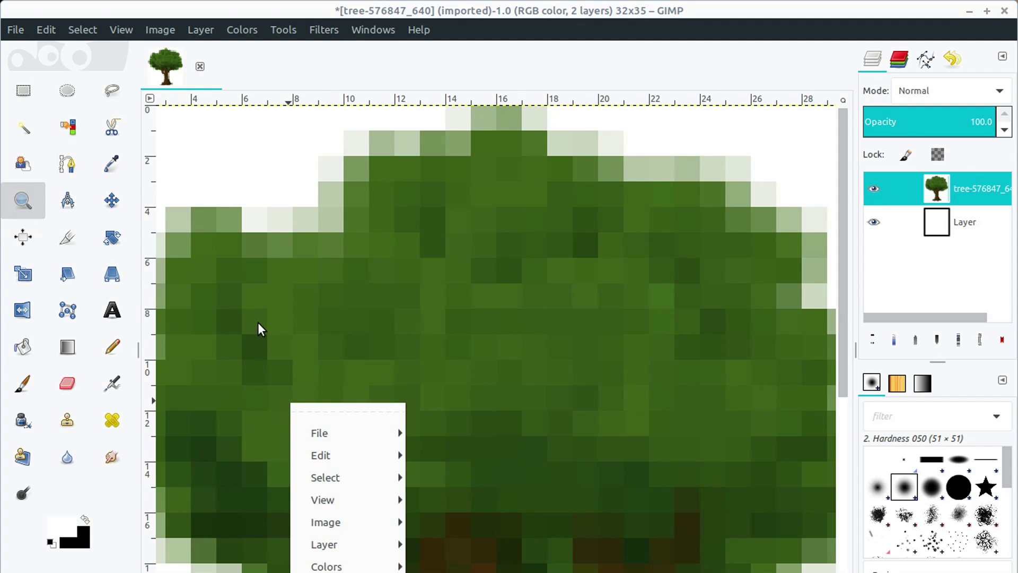
click(99, 555)
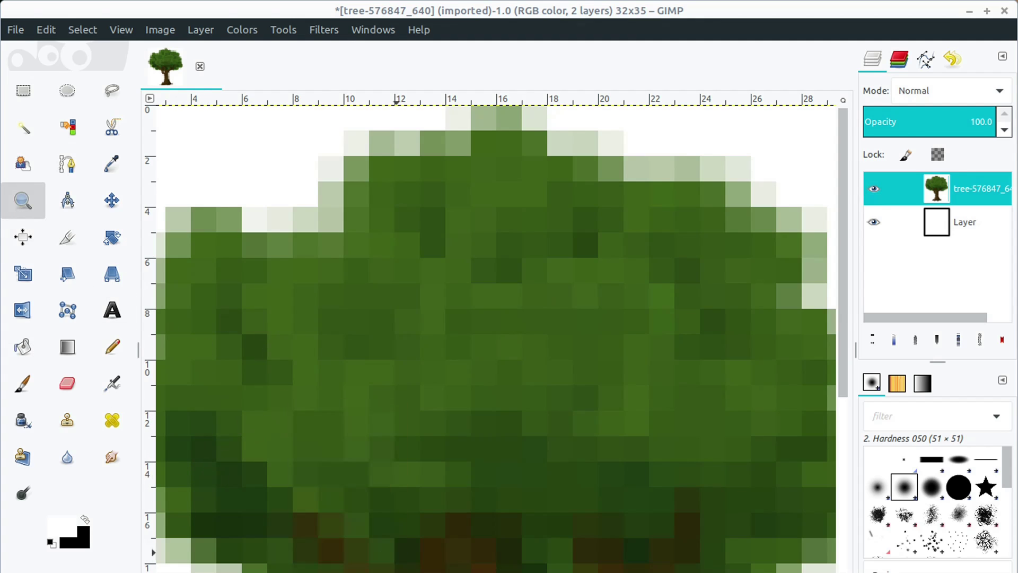
ctrl+click(552, 371)
ctrl+click(563, 391)
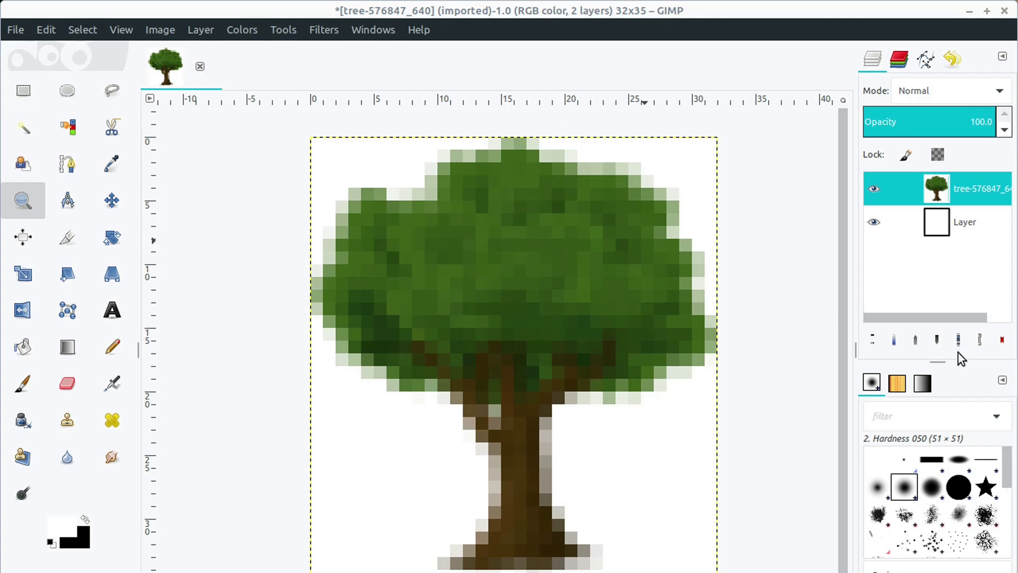
click(13, 31)
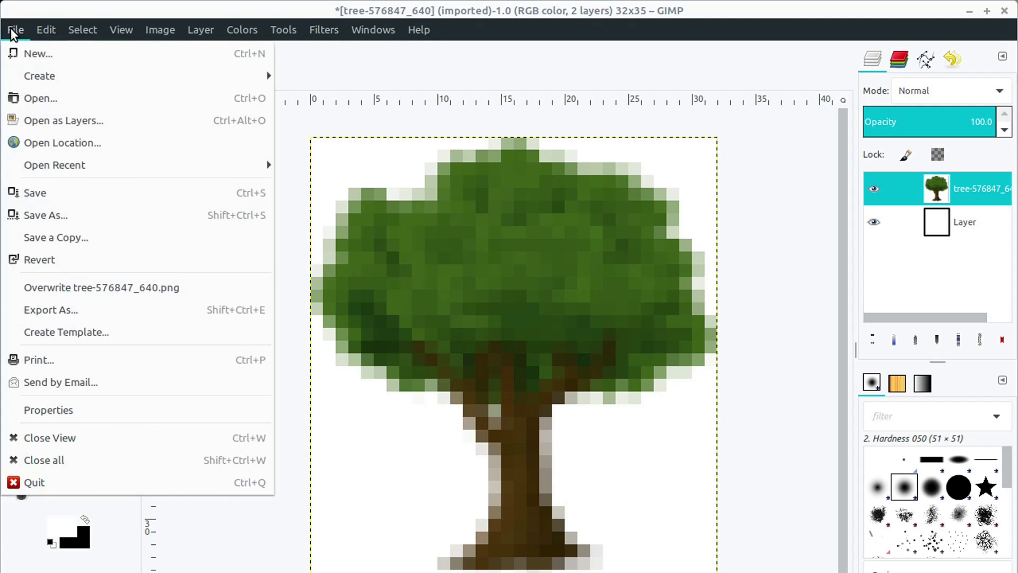
click(13, 31)
click(200, 66)
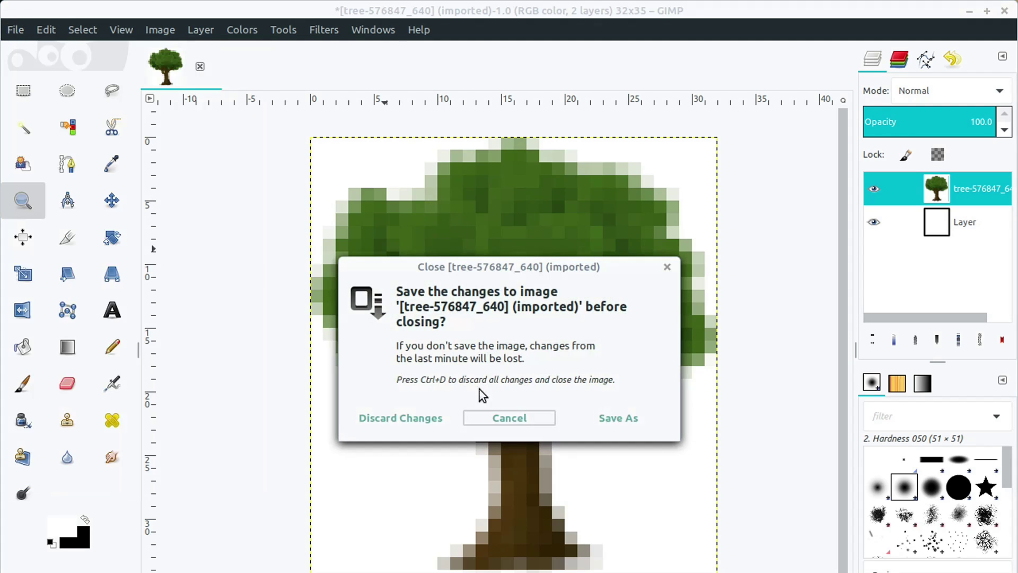
click(420, 423)
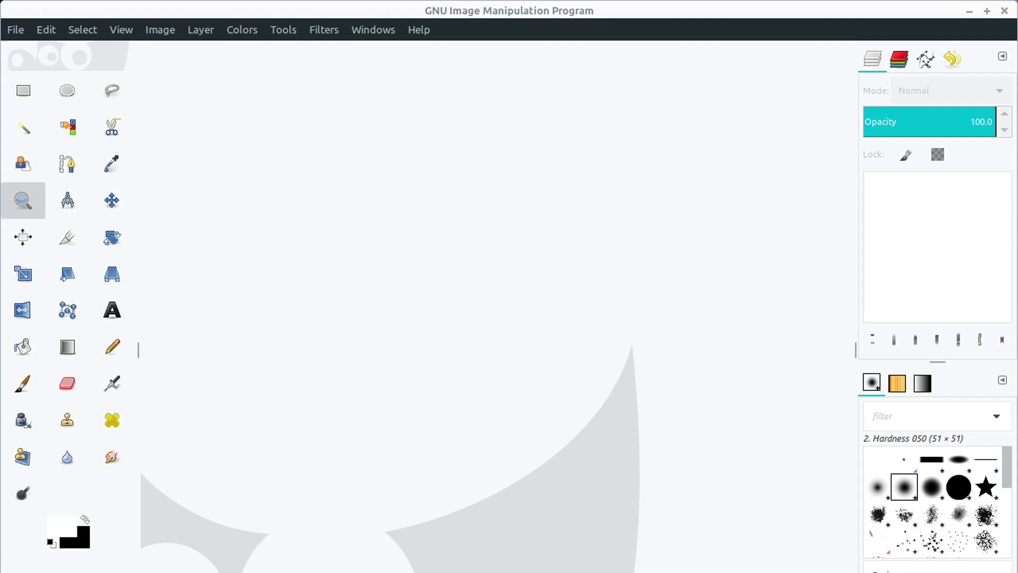
Step: Open the tree-832079 photo and crop it to a rectangle of about 611 × 411 px around the tree
drag(1017, 444, 587, 442)
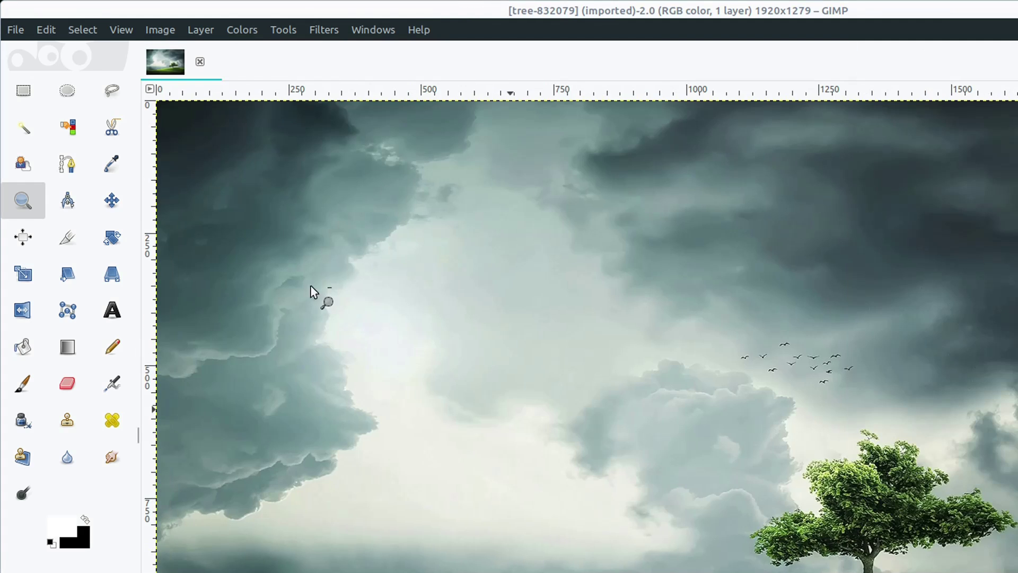
click(25, 94)
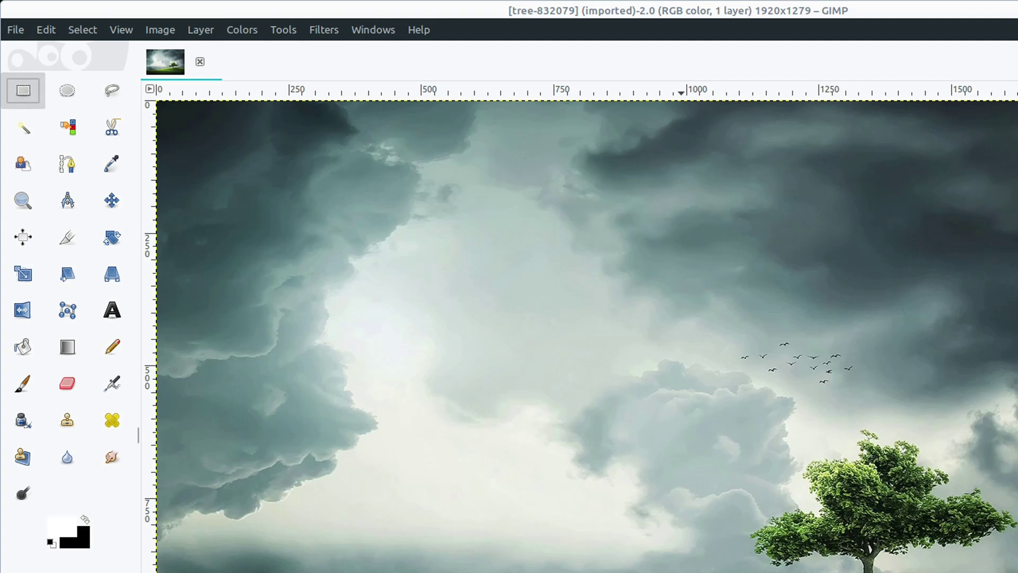
drag(725, 405, 1017, 571)
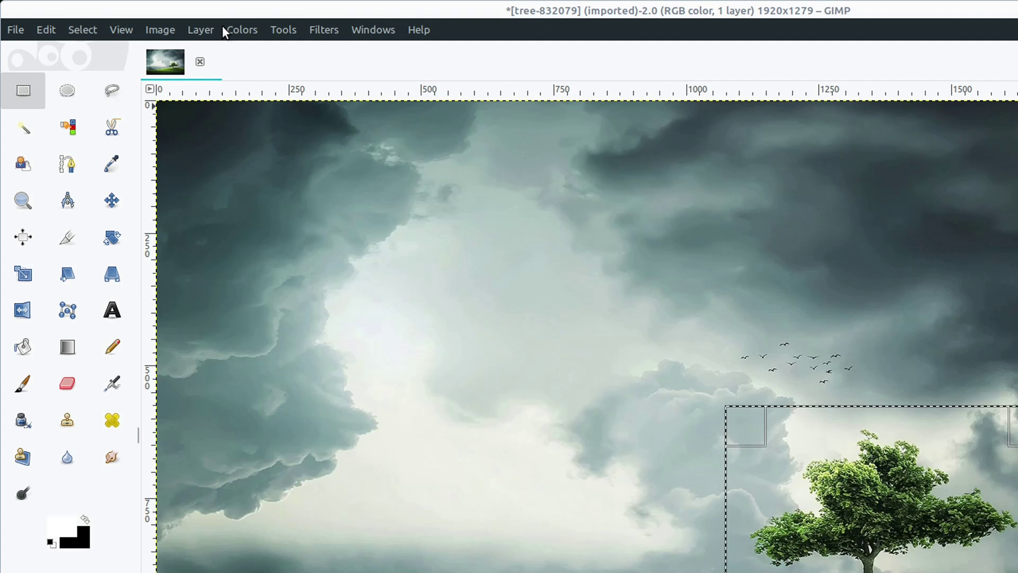
click(169, 29)
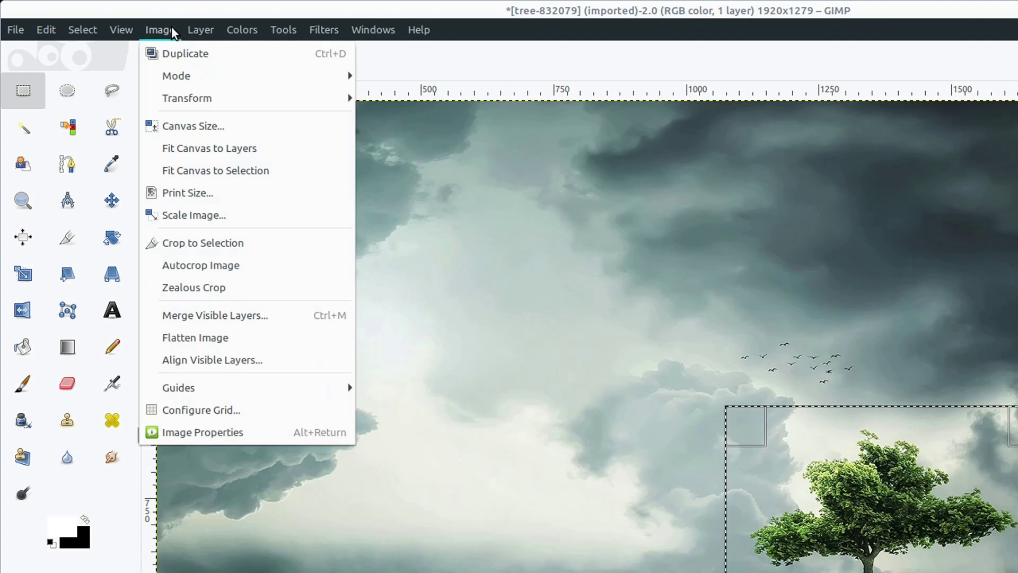
click(205, 245)
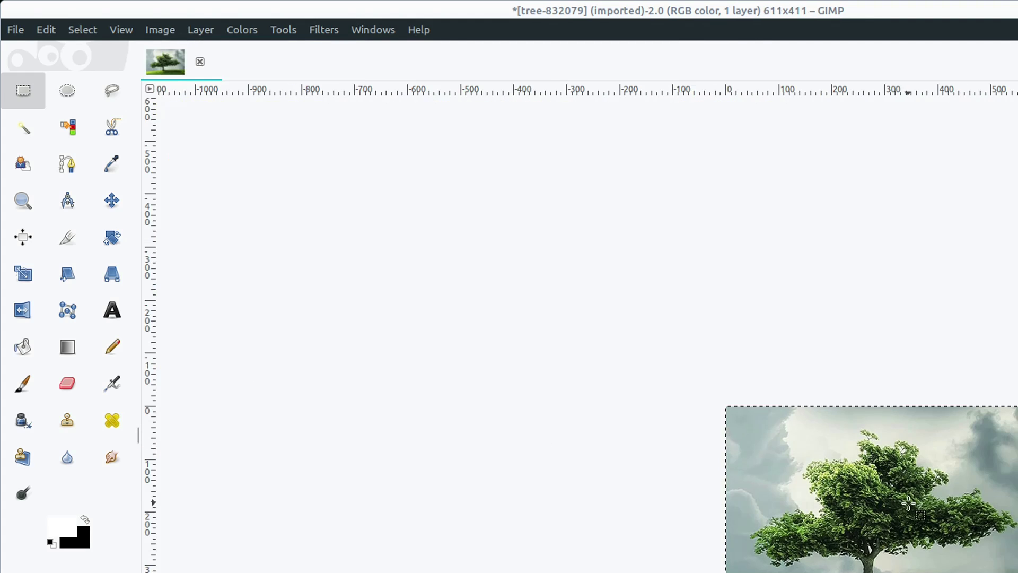
Step: Examine the foliage detail and color variation of the cropped tree up close
scroll(909, 504, up, 2)
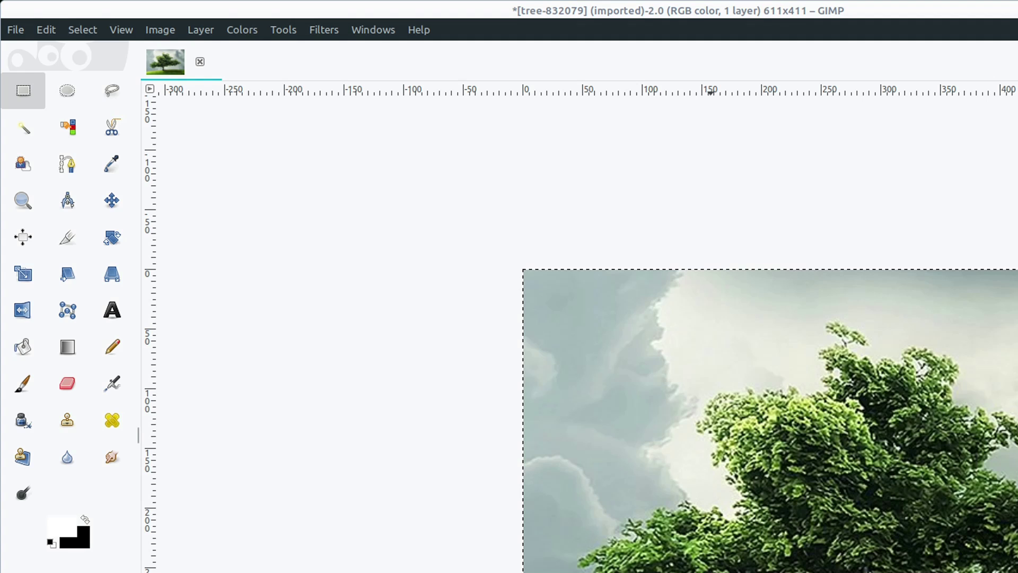
scroll(689, 340, right, 4)
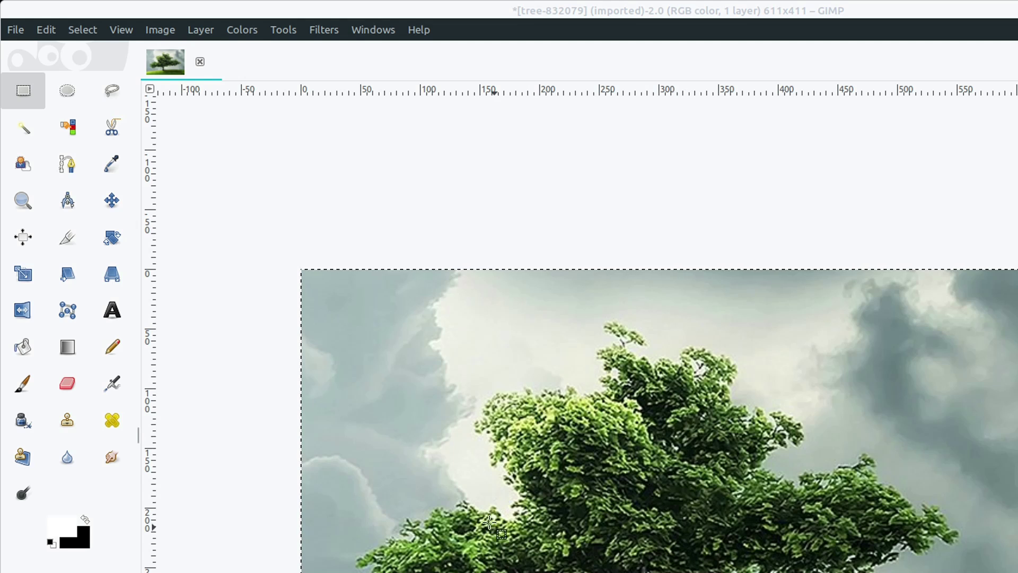
click(19, 203)
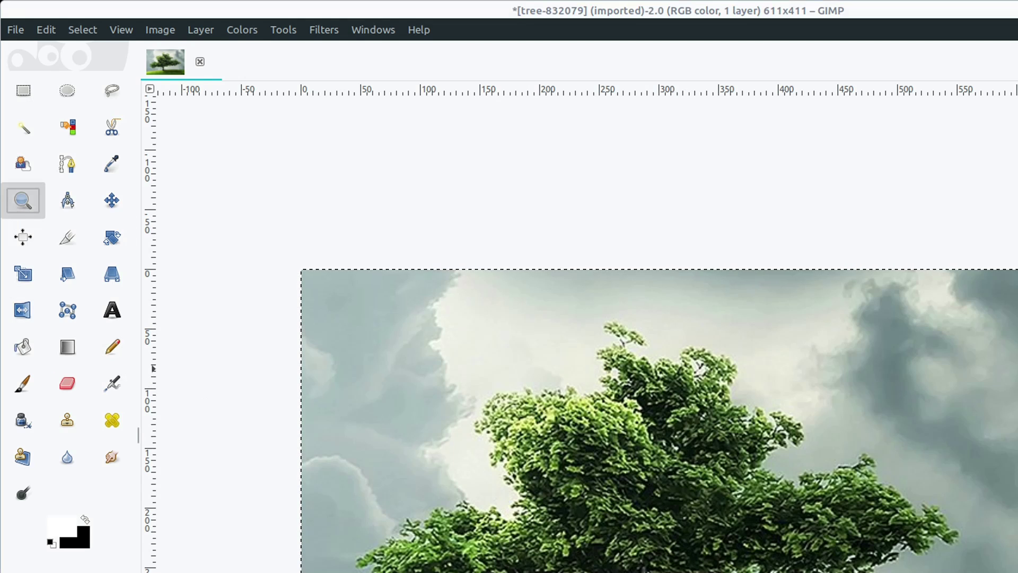
click(629, 506)
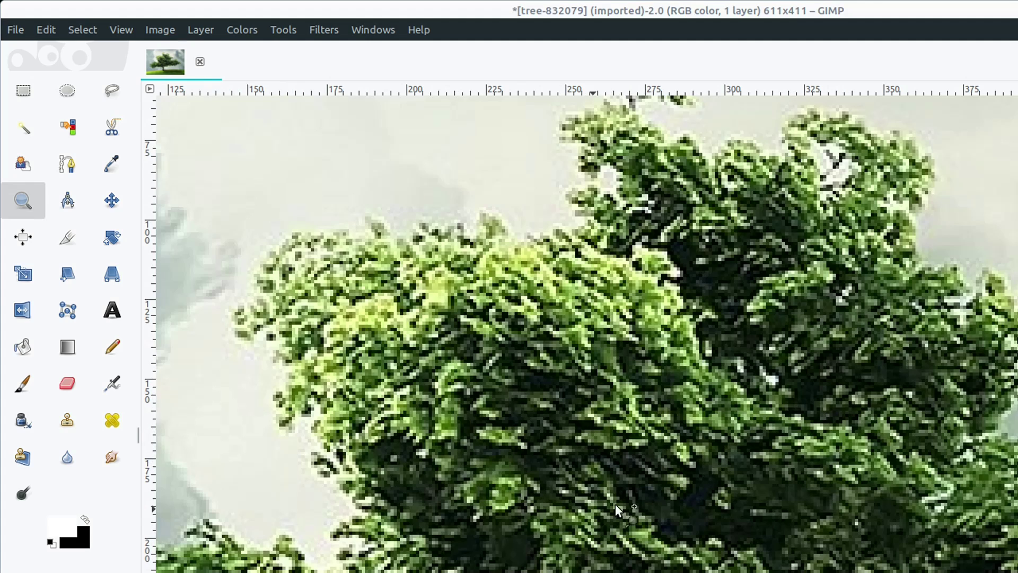
scroll(637, 483, down, 8)
scroll(670, 454, up, 6)
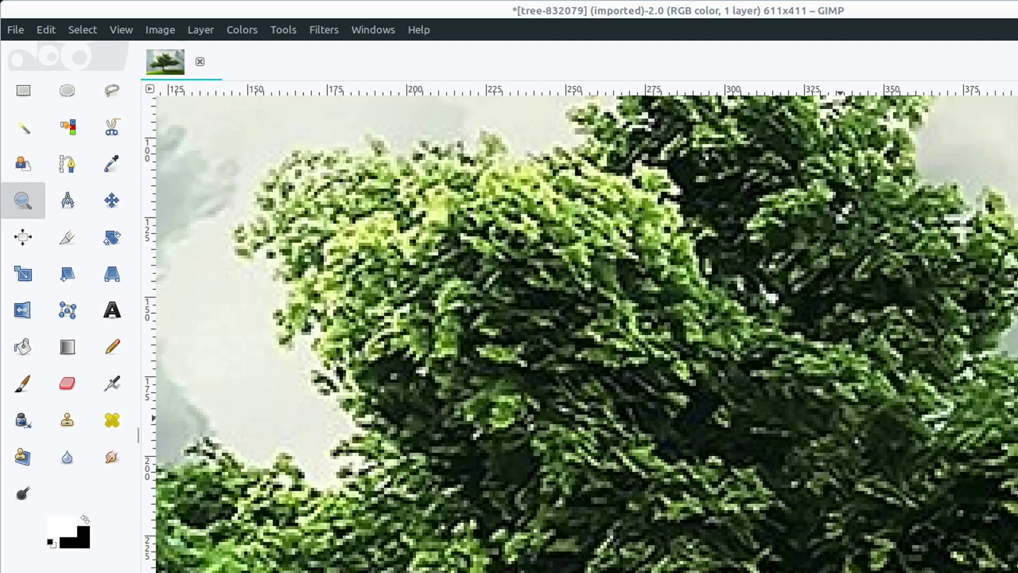
scroll(723, 457, down, 2)
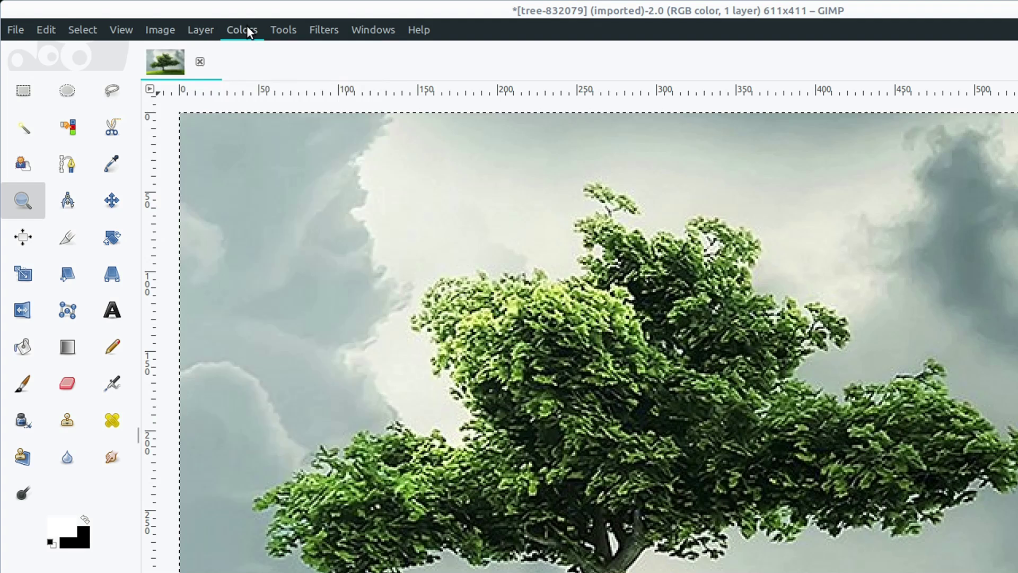
Step: Reduce the colors of the cropped tree photo with Posterize set to 4 levels
click(80, 29)
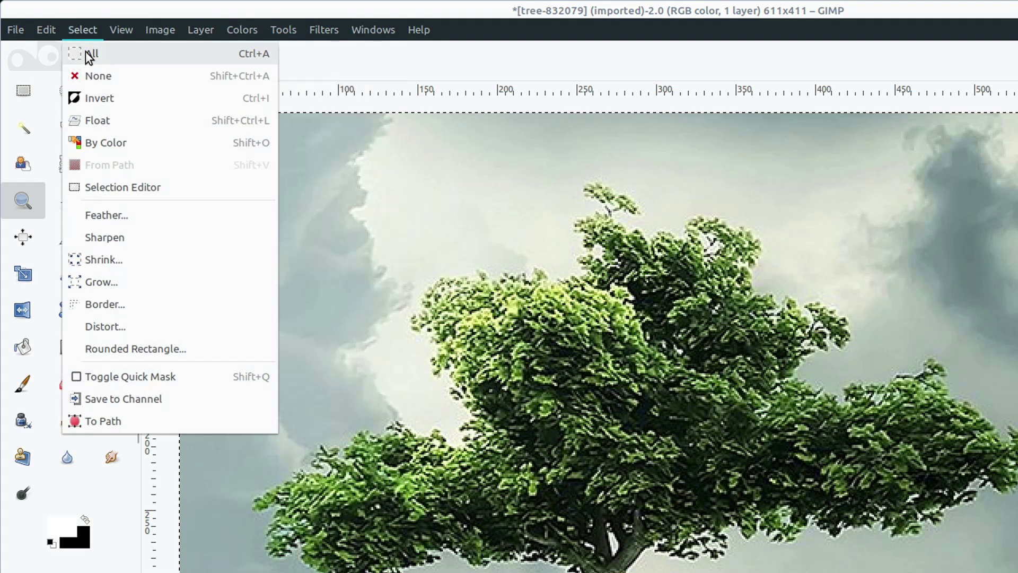
mouse_move(158, 28)
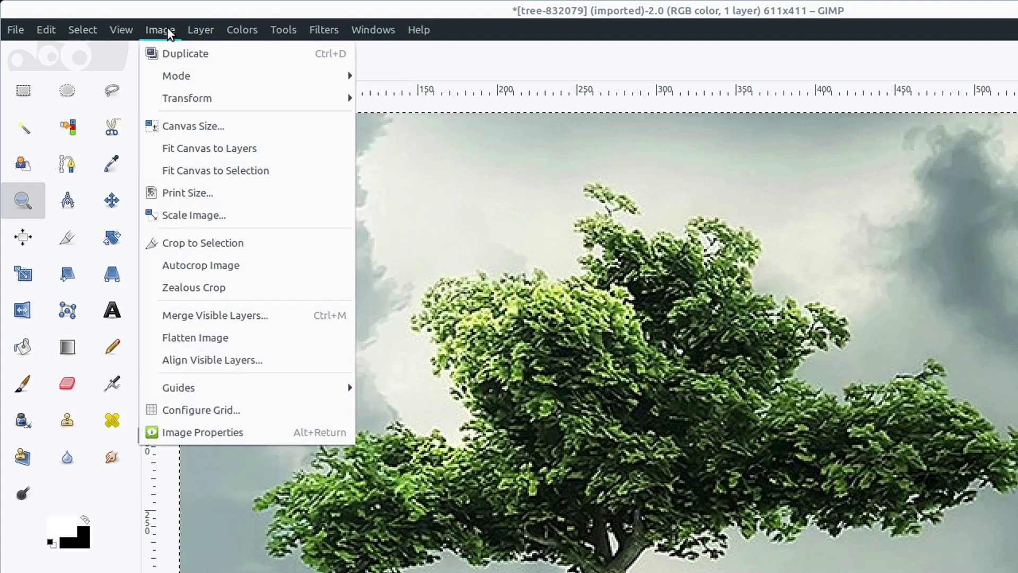
mouse_move(245, 27)
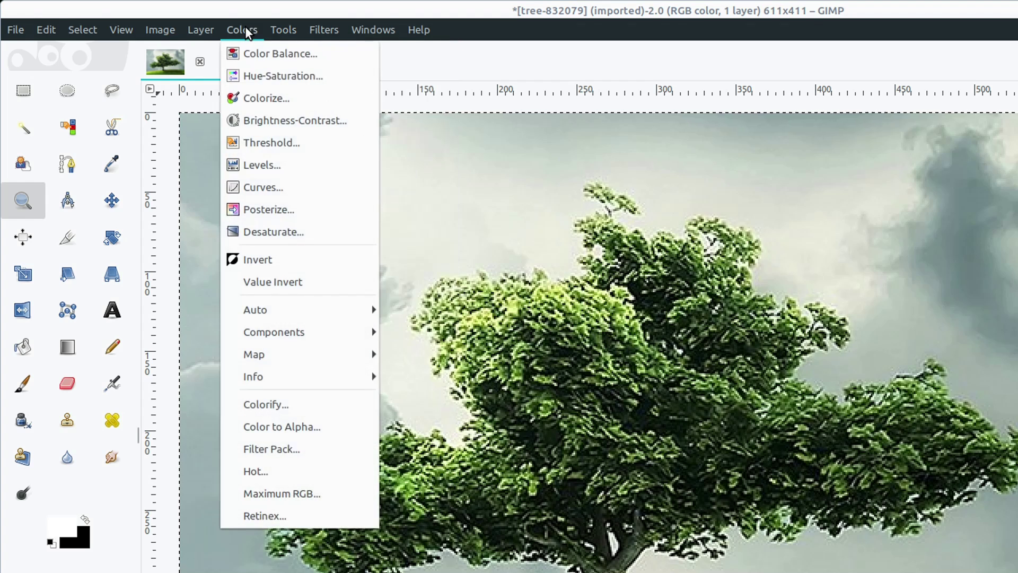
click(265, 211)
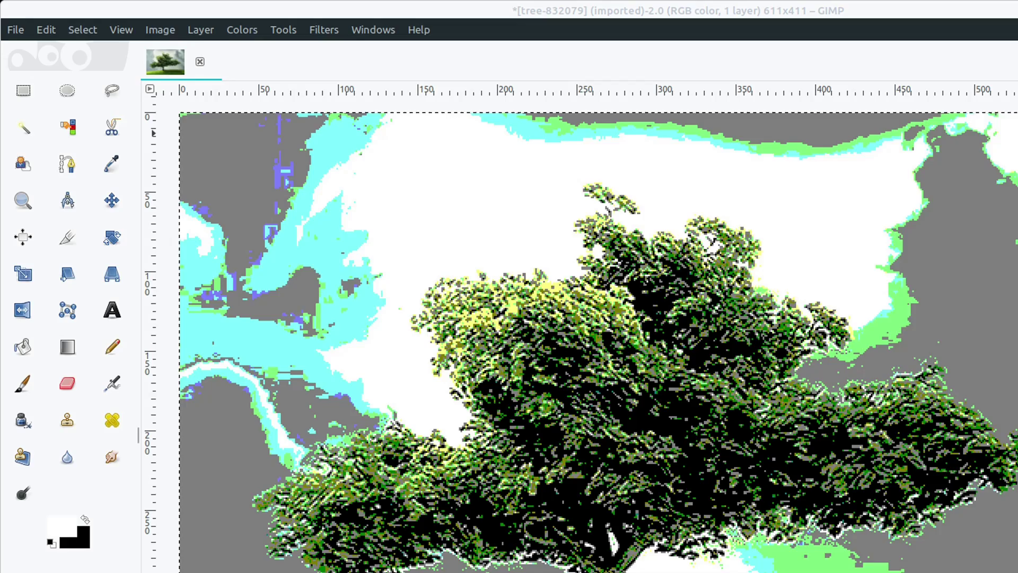
drag(1017, 155, 605, 202)
drag(618, 257, 717, 259)
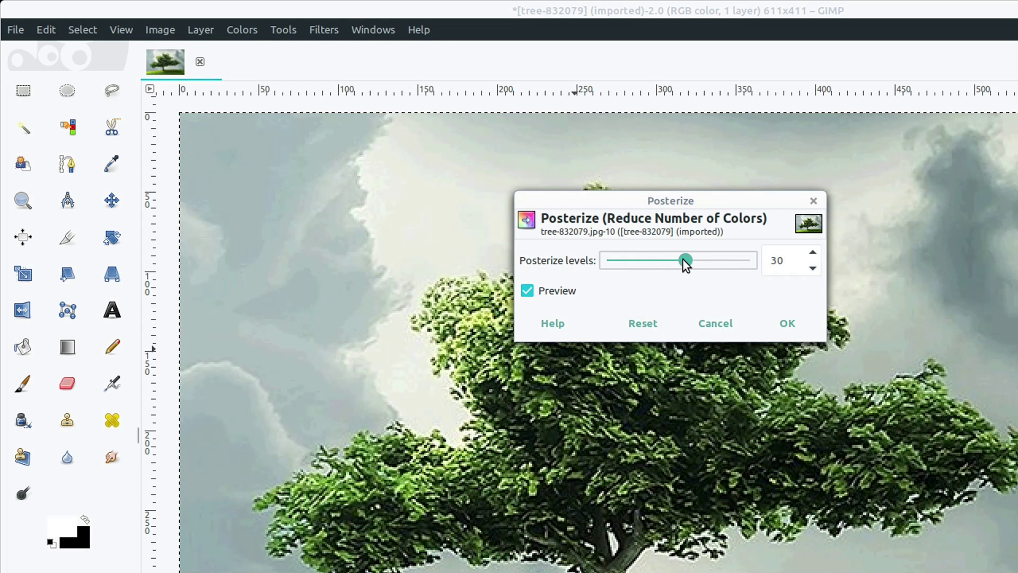
drag(683, 259, 634, 267)
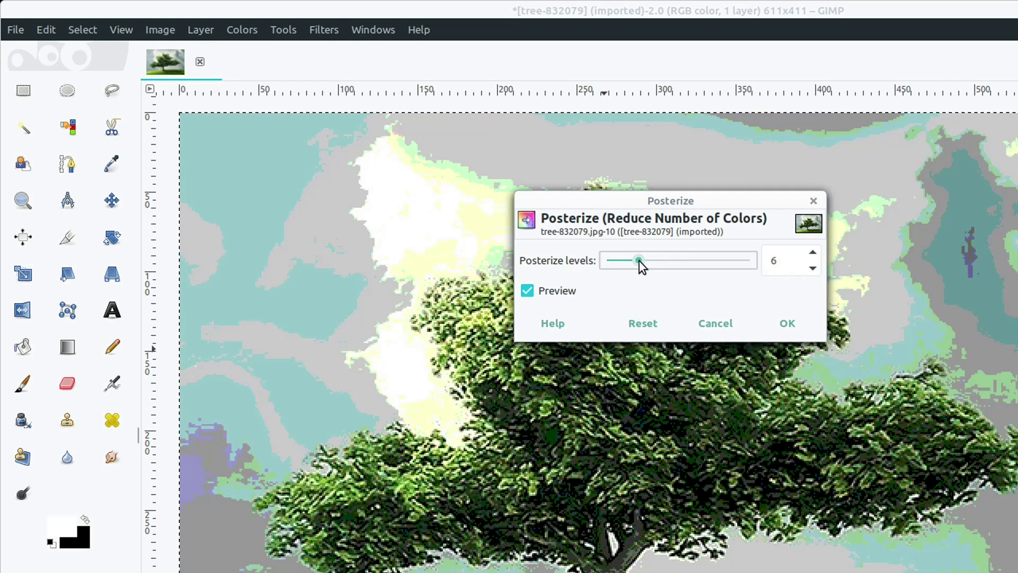
drag(638, 260, 606, 268)
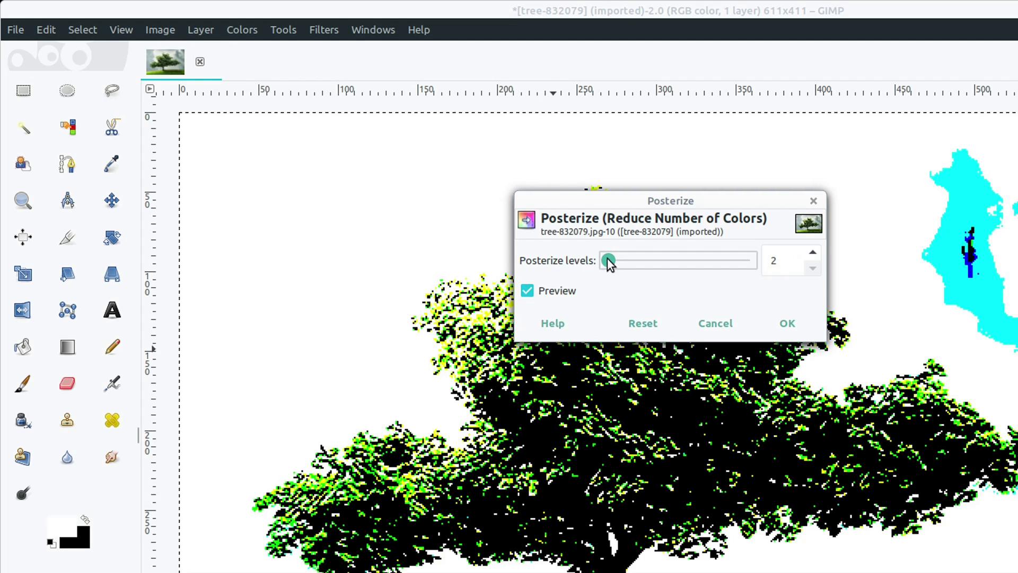
mouse_move(610, 258)
mouse_down()
mouse_move(624, 259)
mouse_move(607, 262)
mouse_up()
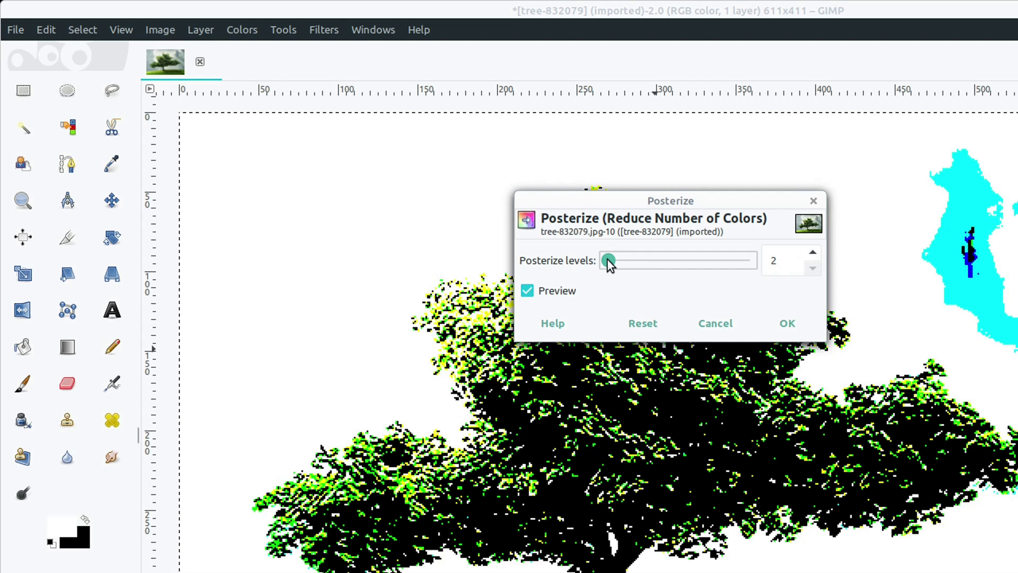
drag(608, 260, 625, 263)
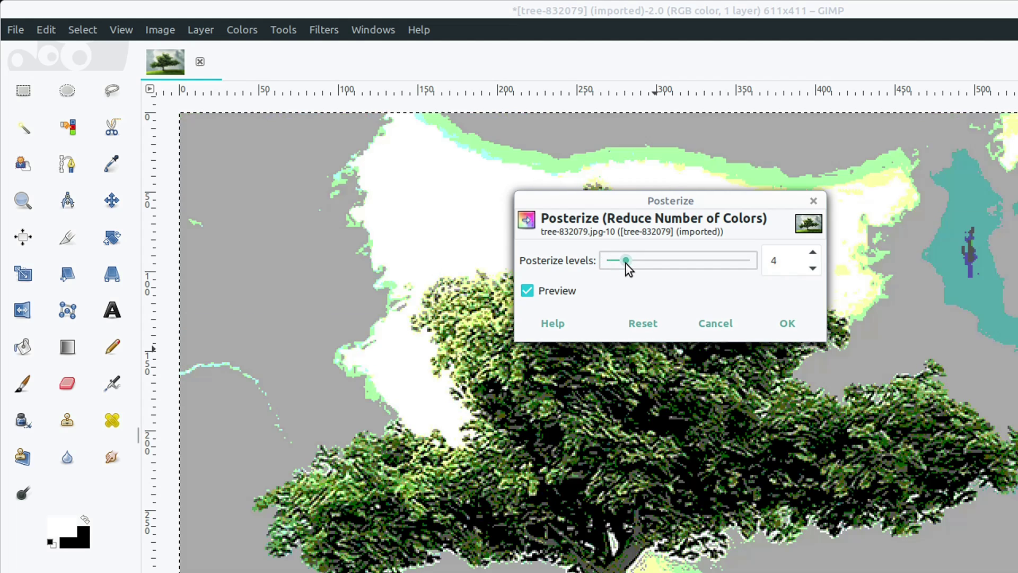
click(782, 326)
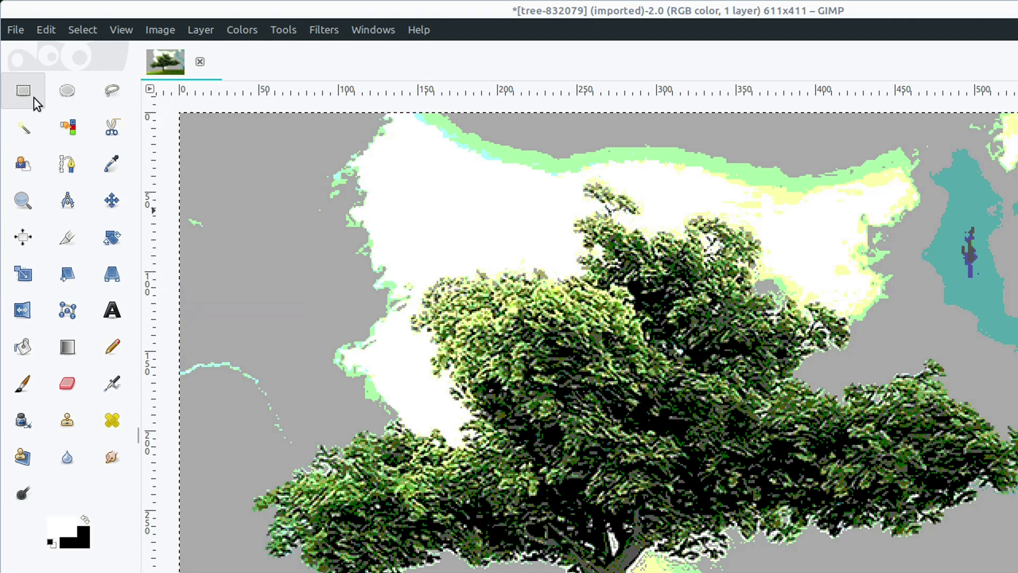
Step: Select the tree with a freehand outline that follows the edge of its foliage and trunk
key(f)
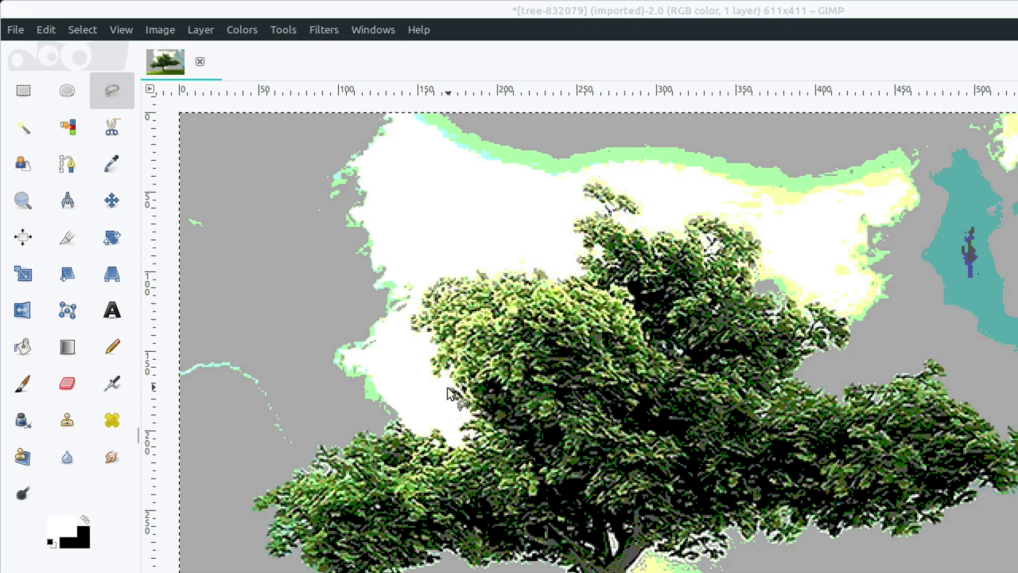
mouse_move(472, 413)
mouse_down()
mouse_move(421, 321)
mouse_move(466, 275)
mouse_move(545, 274)
mouse_move(582, 254)
mouse_move(584, 196)
mouse_move(662, 227)
mouse_move(747, 222)
mouse_move(759, 273)
mouse_move(846, 318)
mouse_move(810, 362)
mouse_up()
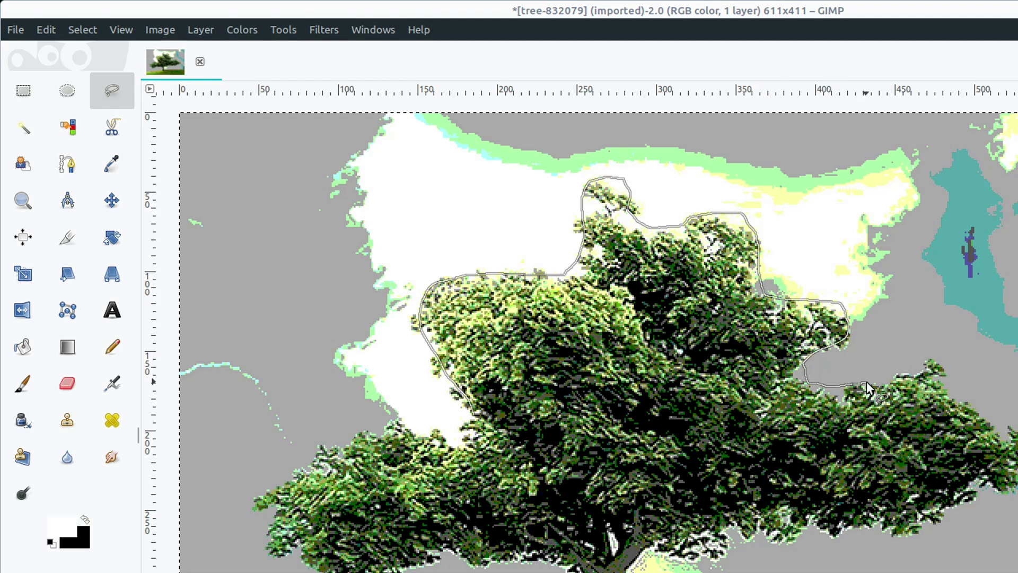
mouse_move(927, 358)
mouse_down()
mouse_move(1003, 421)
mouse_move(992, 501)
mouse_move(896, 533)
mouse_move(838, 530)
mouse_move(777, 546)
mouse_move(737, 528)
mouse_move(638, 553)
mouse_move(633, 569)
mouse_move(472, 568)
mouse_move(443, 555)
mouse_move(398, 572)
mouse_up()
mouse_move(313, 572)
mouse_down()
mouse_move(290, 558)
mouse_move(279, 501)
mouse_move(304, 462)
mouse_move(367, 434)
mouse_move(431, 445)
mouse_move(472, 428)
mouse_move(475, 413)
mouse_up()
key(Return)
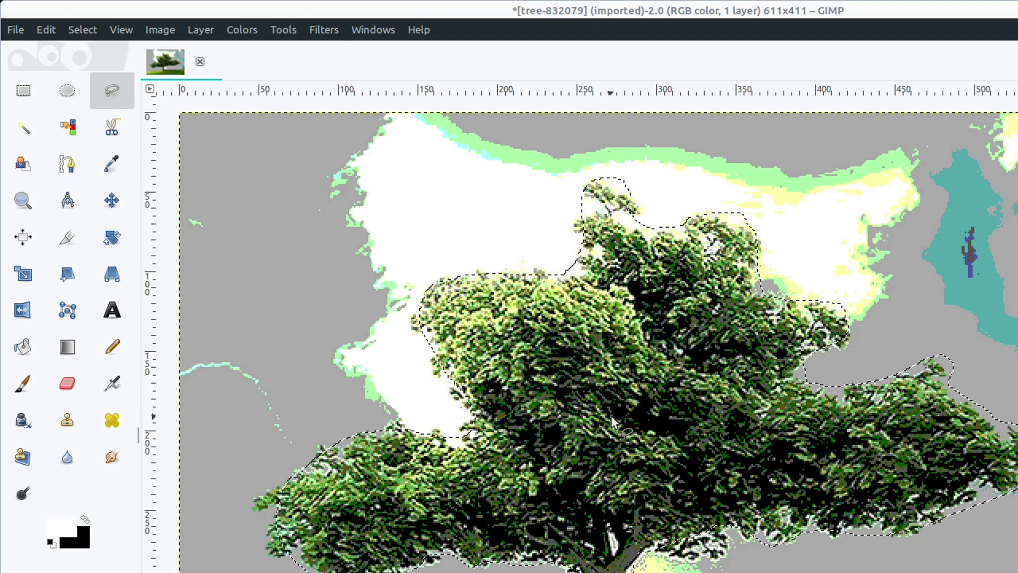
Step: Move the selected tree onto a new transparent layer and delete the original background layer
key(ctrl+comma)
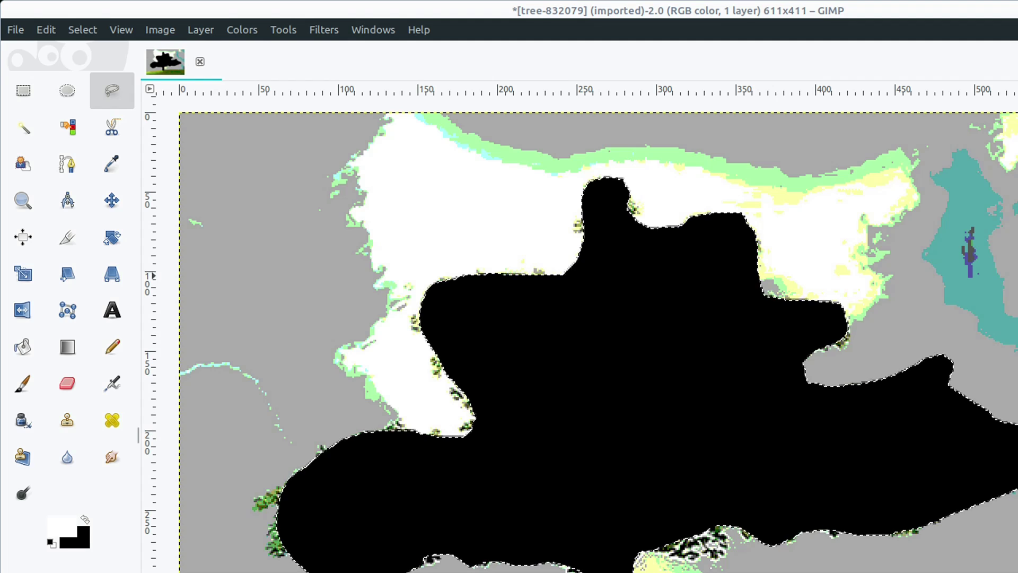
key(Return)
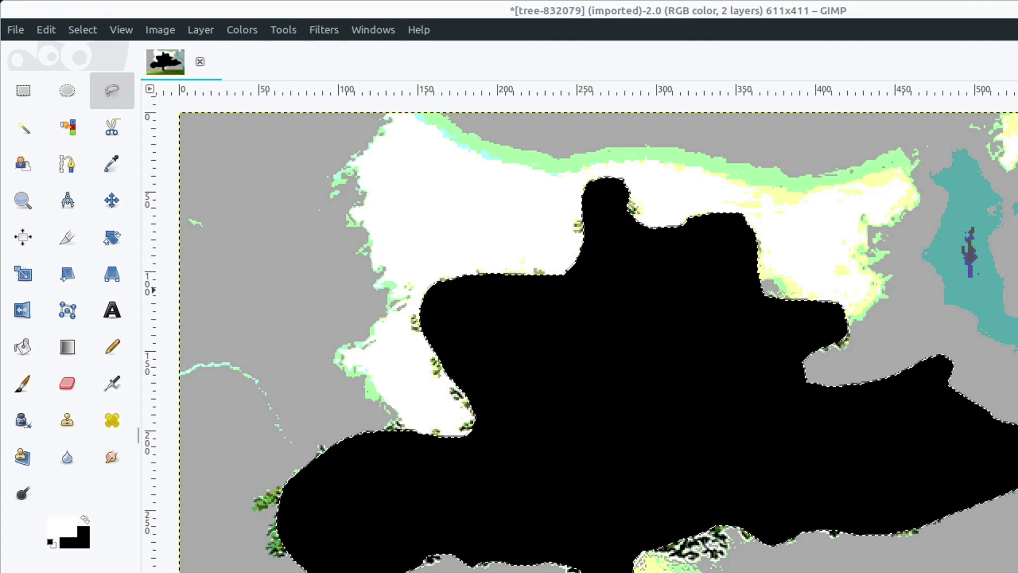
key(ctrl+v)
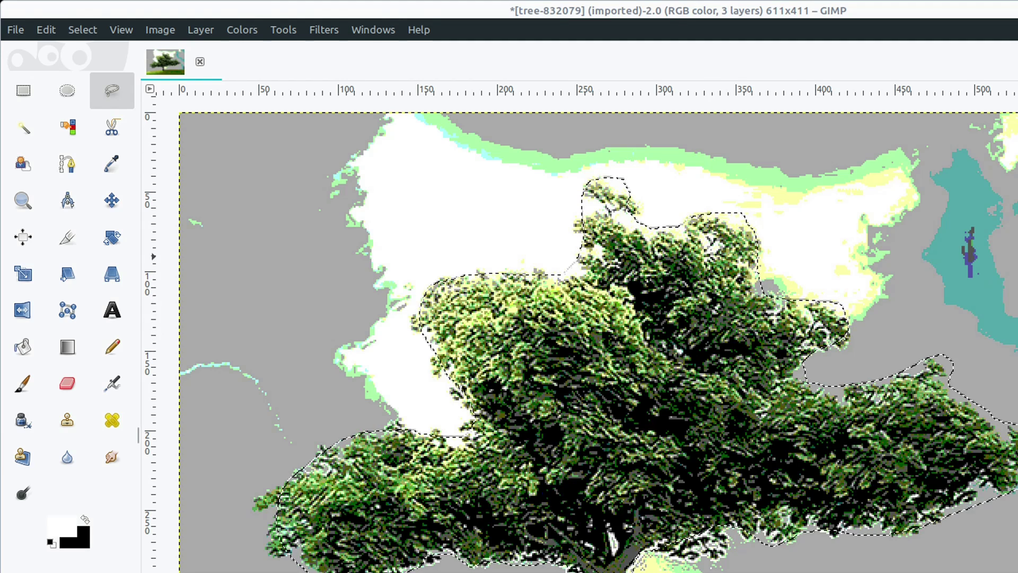
key(ctrl+h)
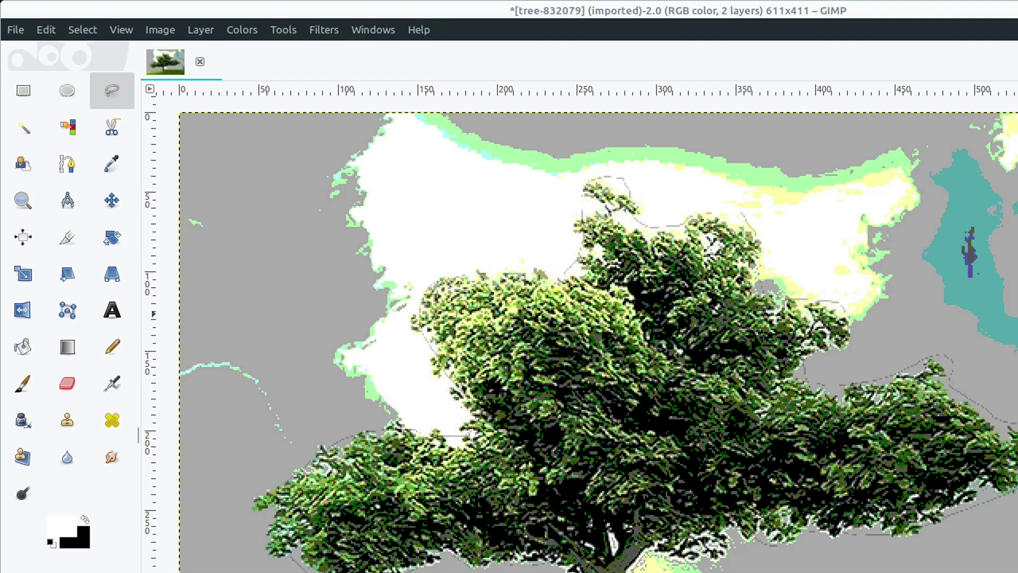
key(Delete)
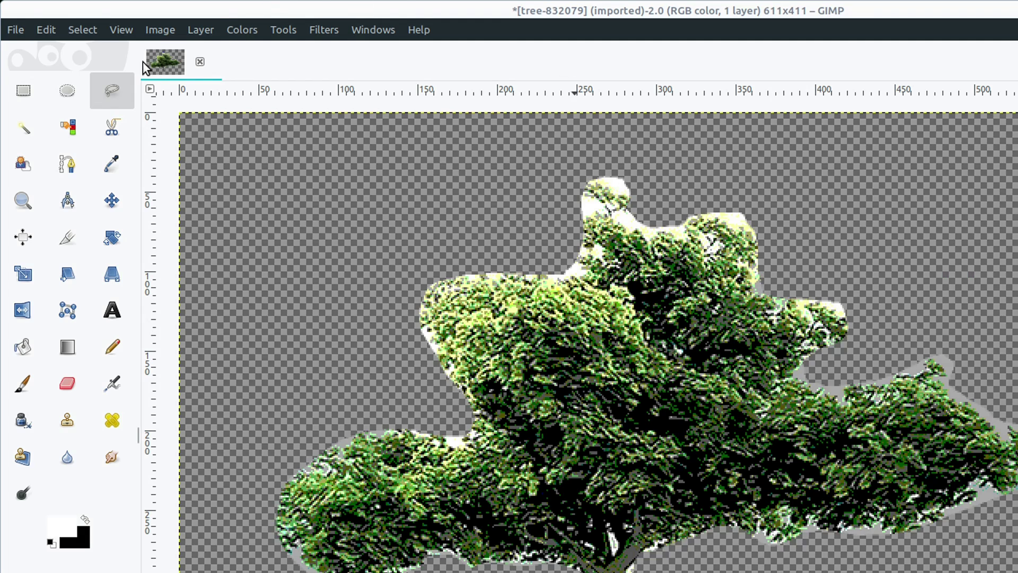
Step: Try scaling the tree image down to 48 × 32 px, inspect the pixels and undo the scaling
click(161, 29)
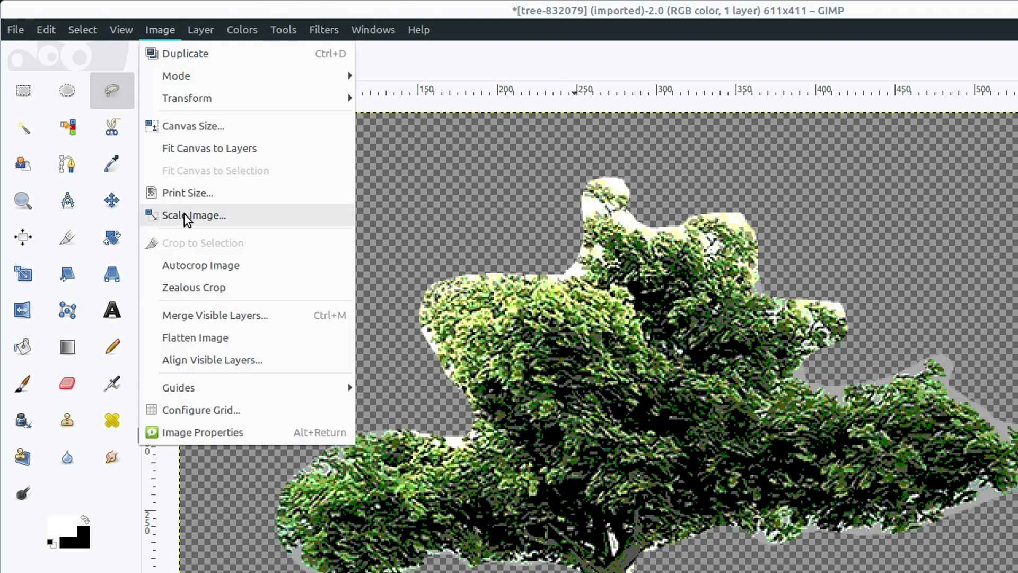
click(184, 215)
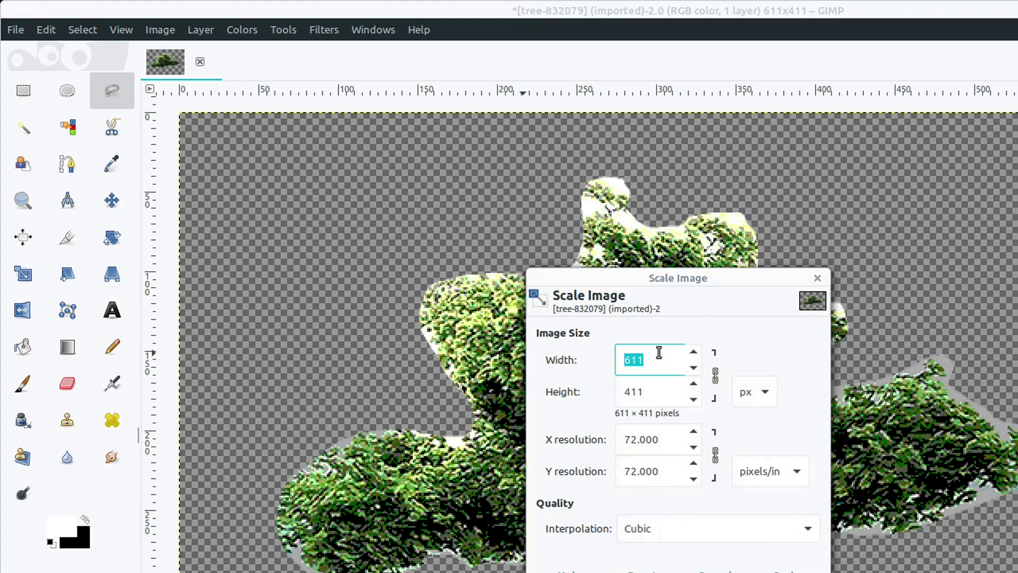
click(659, 353)
double_click(651, 359)
text(64)
click(655, 388)
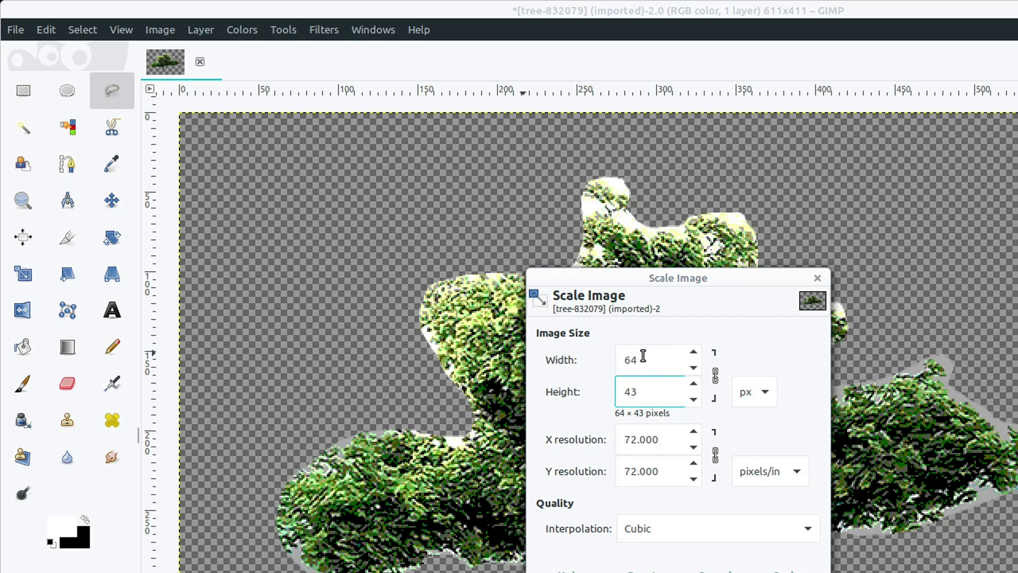
drag(647, 362, 624, 396)
click(647, 388)
text(32)
click(646, 362)
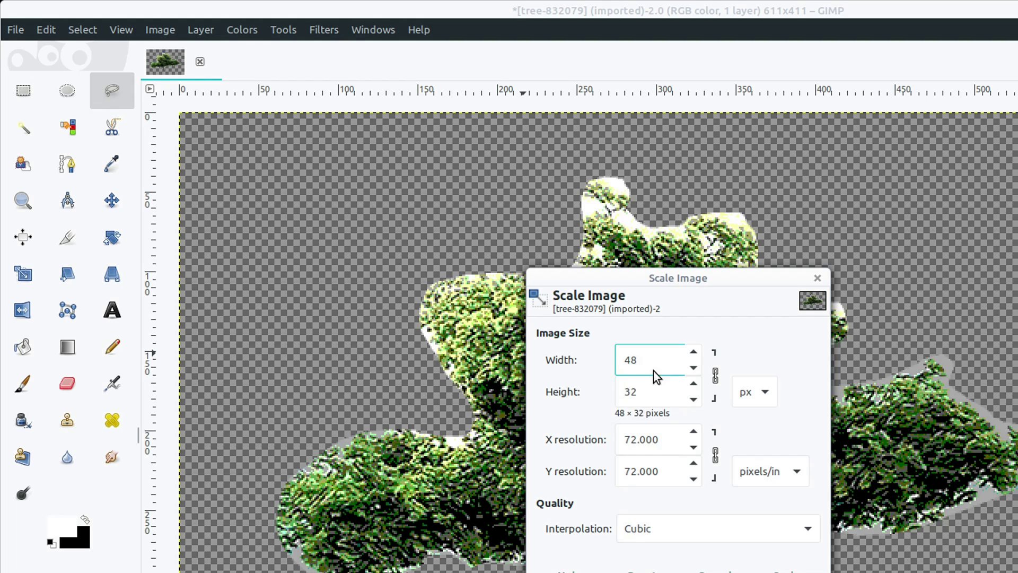
click(789, 570)
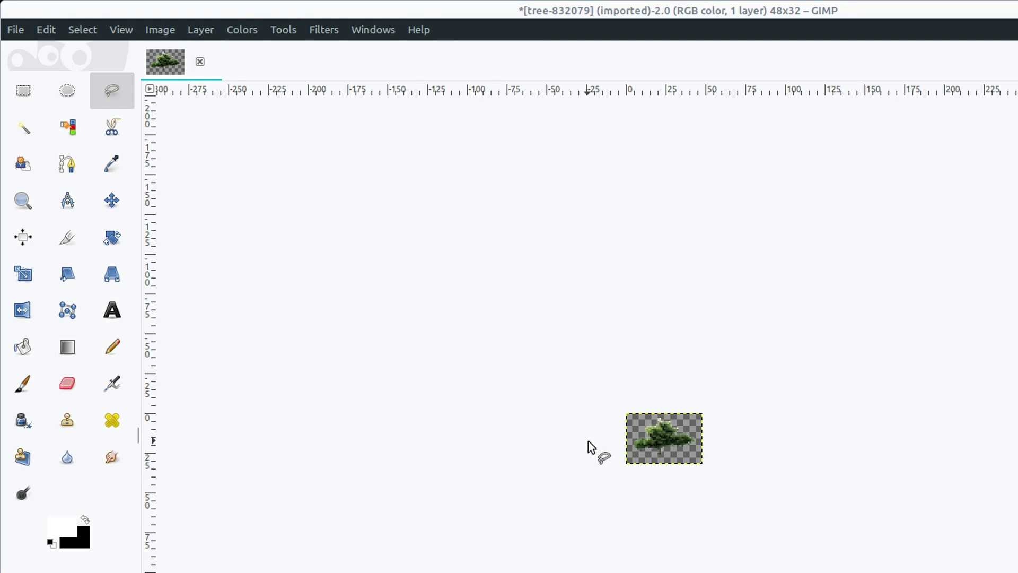
scroll(588, 441, up, 6)
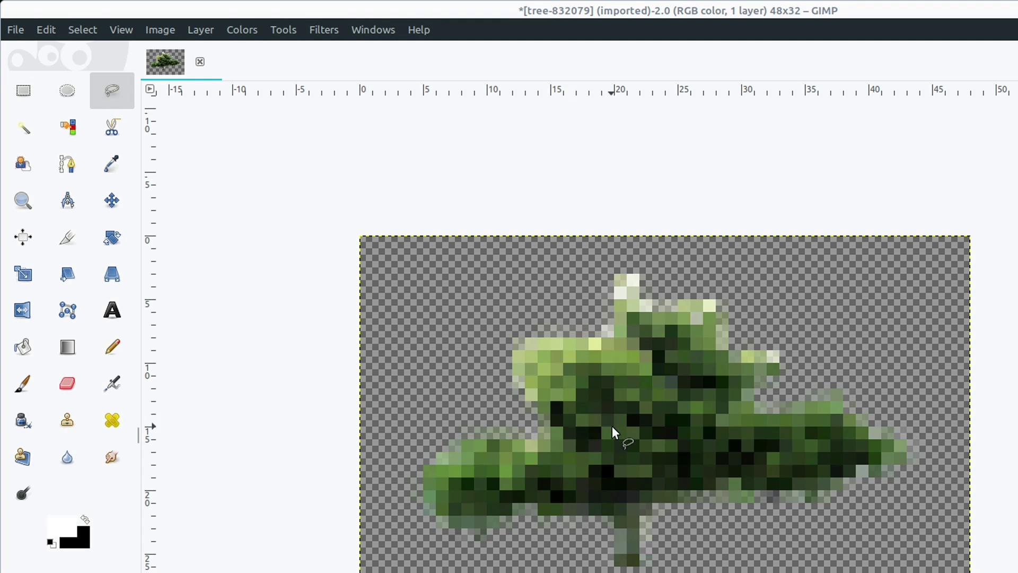
key(ctrl+z)
Step: Scale the tree image down to a width of 64 px with a proportional height of 43 px
click(162, 32)
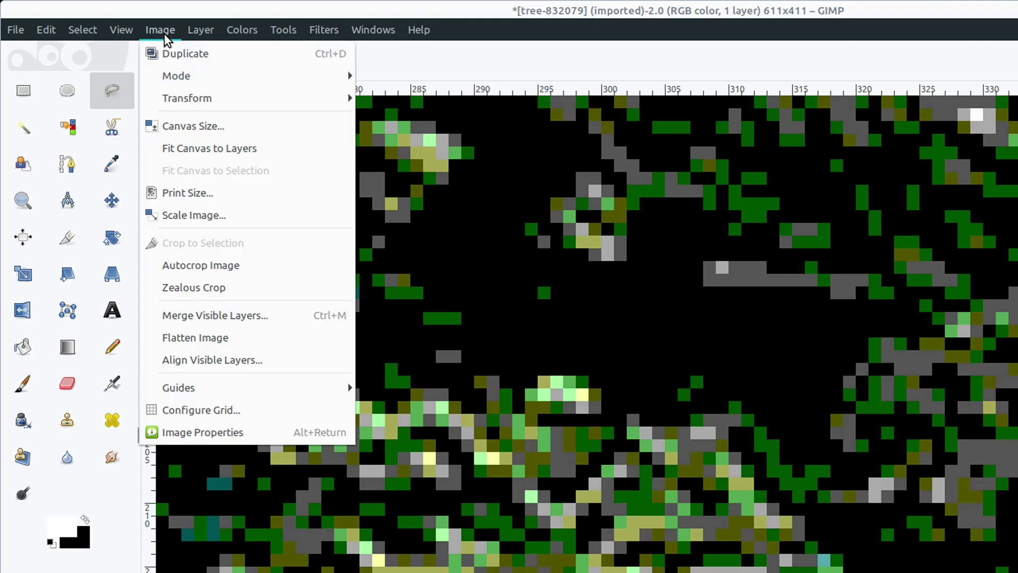
click(180, 215)
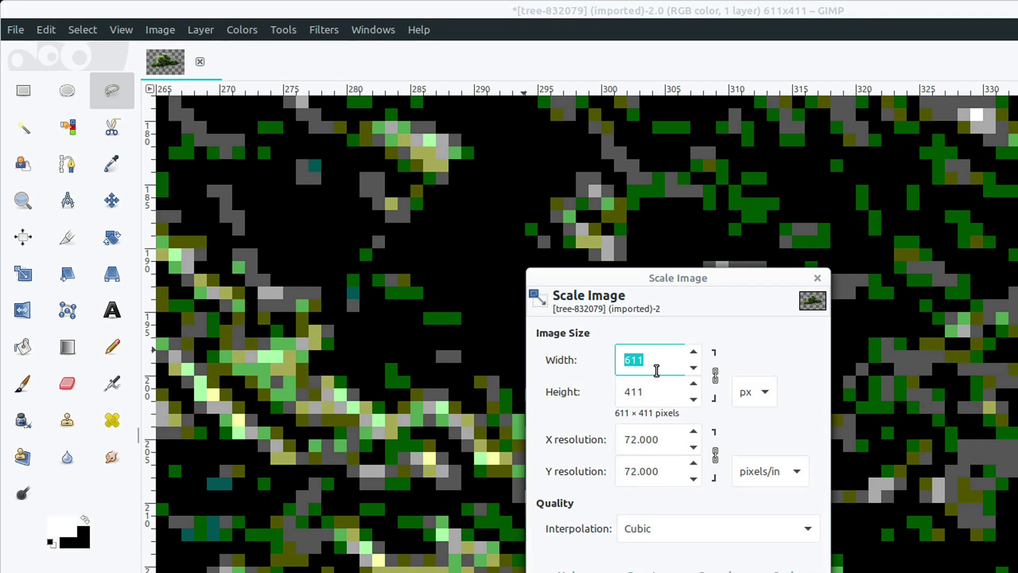
text(64)
click(658, 395)
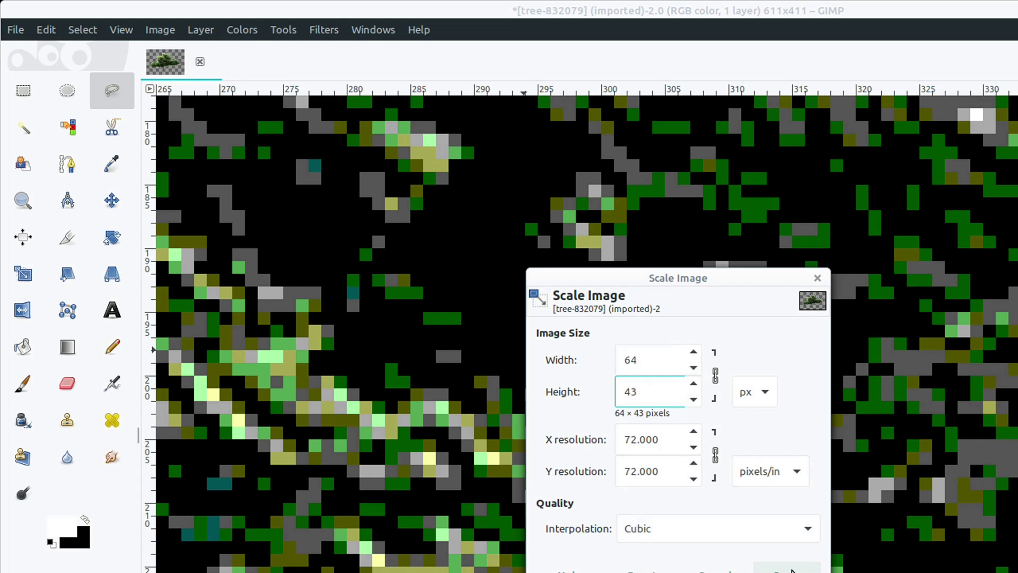
click(790, 569)
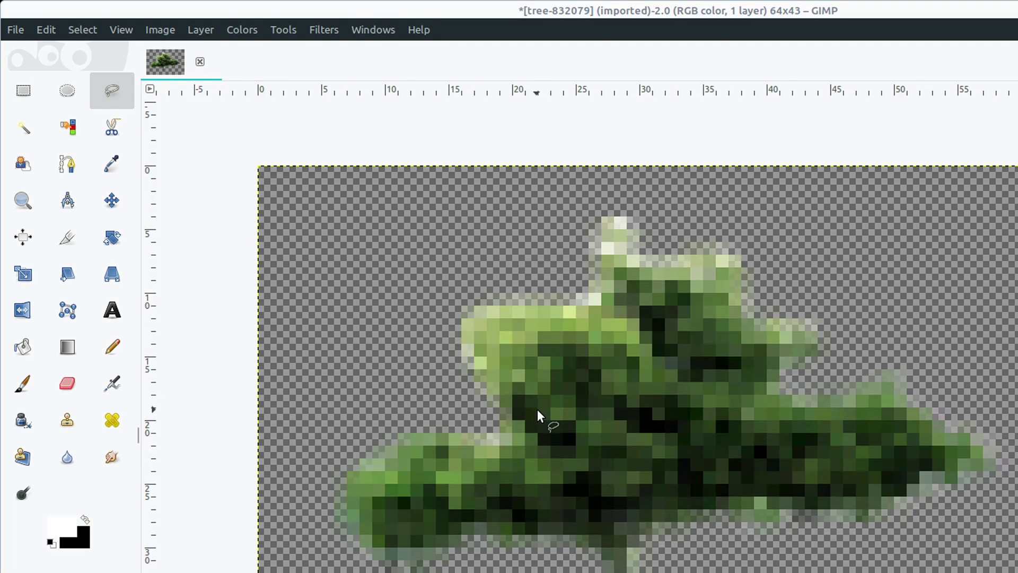
Step: Crop the scaled image to a 52 × 43 px rectangle that trims the empty space beside the tree
click(21, 90)
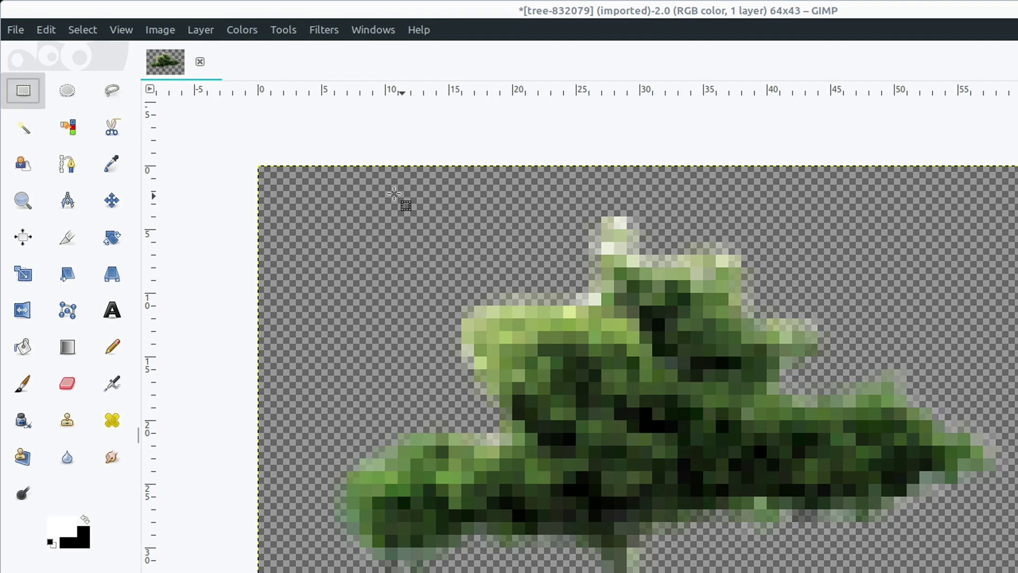
mouse_move(322, 179)
mouse_down()
mouse_move(642, 551)
mouse_move(1008, 572)
mouse_move(999, 572)
mouse_up()
drag(333, 270, 350, 280)
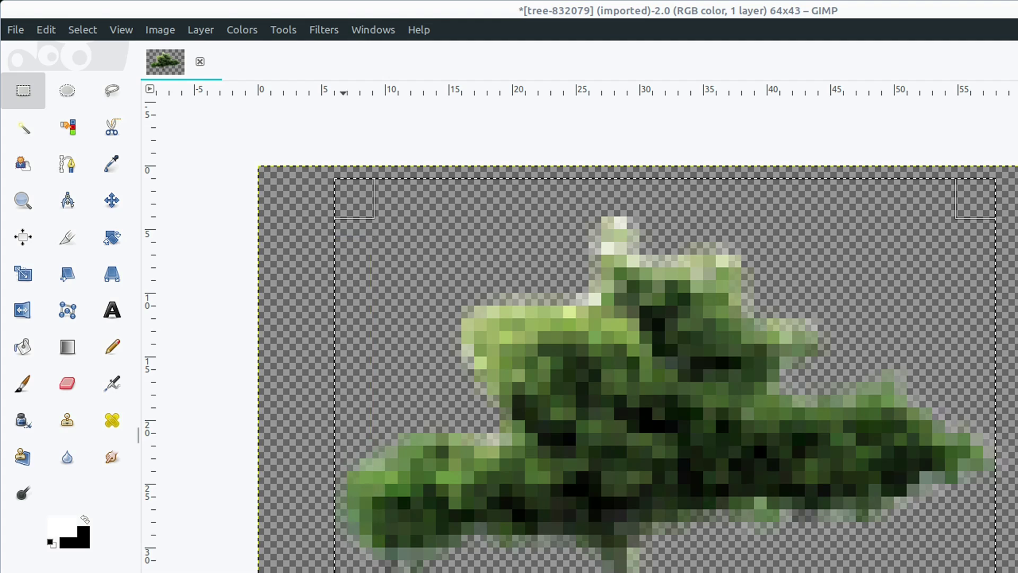
drag(670, 182, 665, 167)
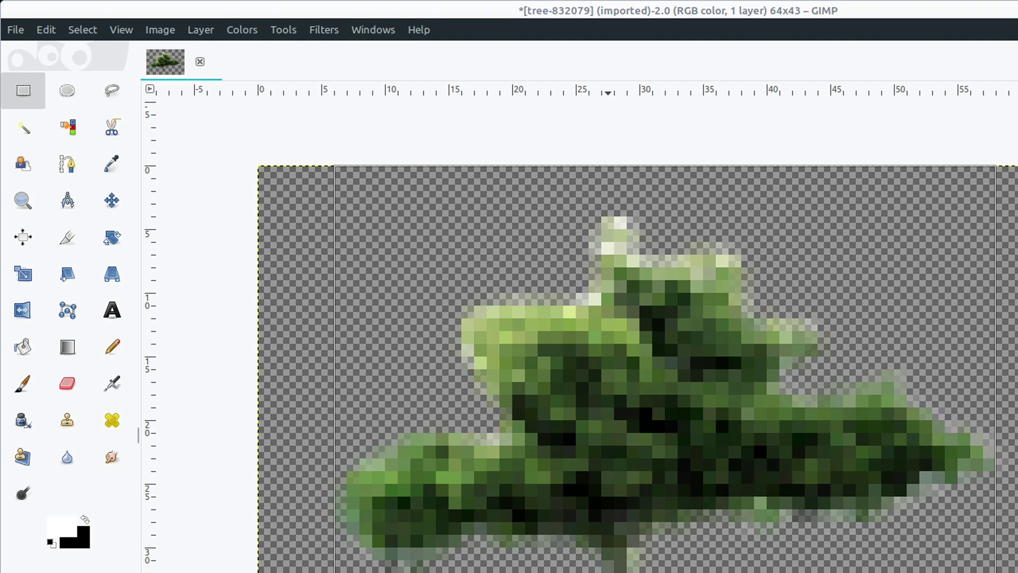
click(160, 30)
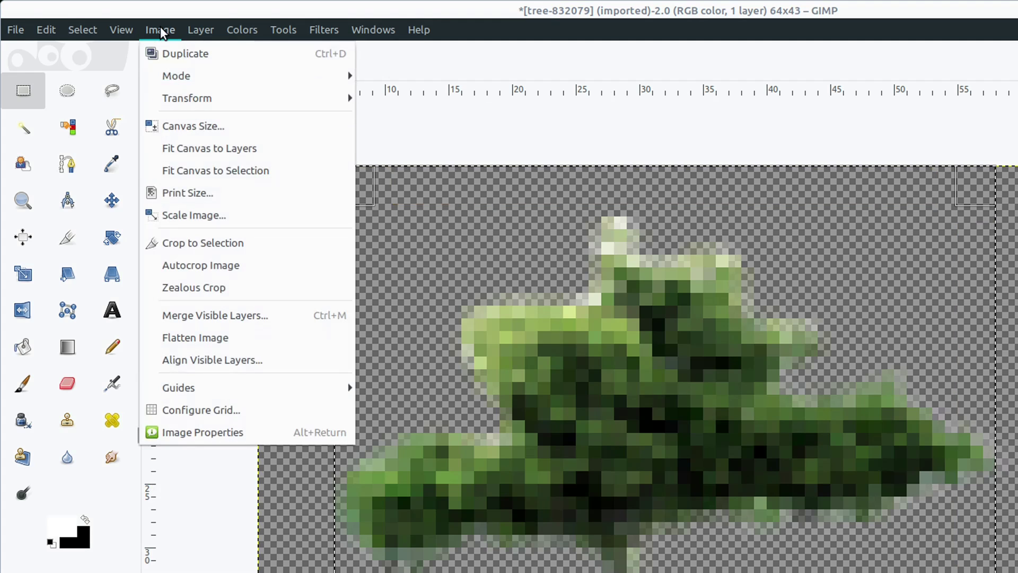
click(196, 243)
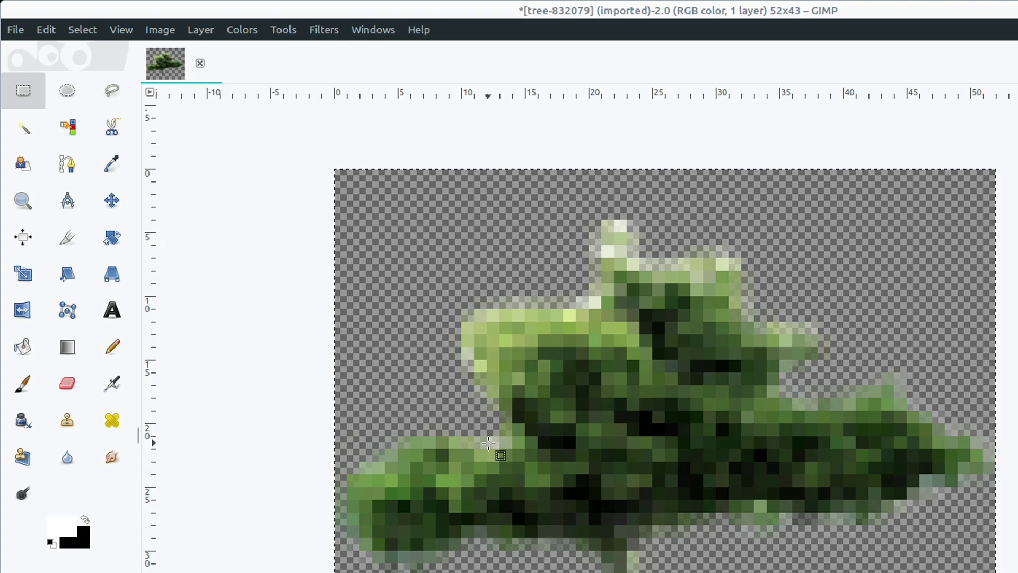
Step: Export the cropped tree image to the Desktop as tree.jpg with the default JPEG quality settings
click(15, 28)
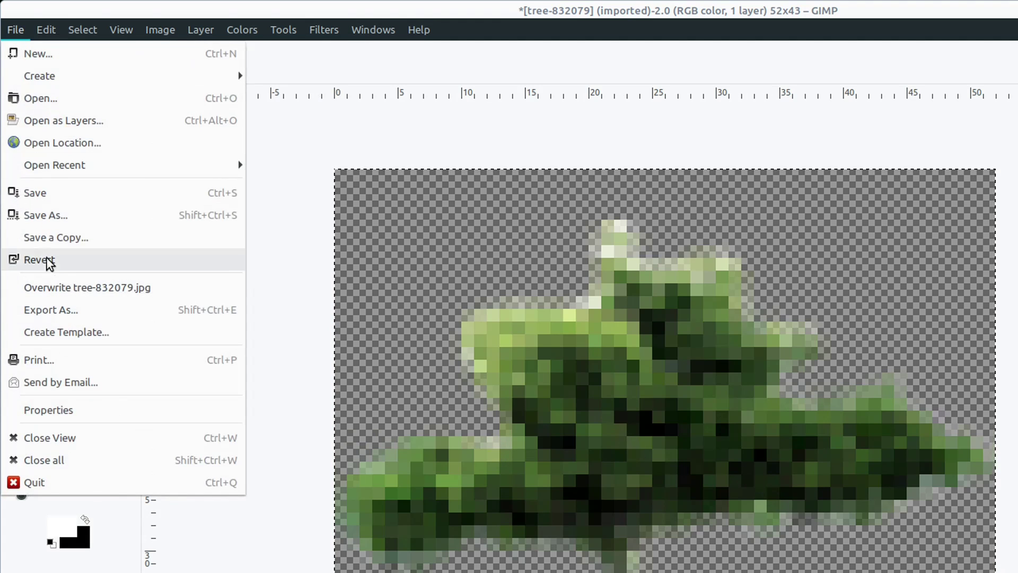
click(40, 311)
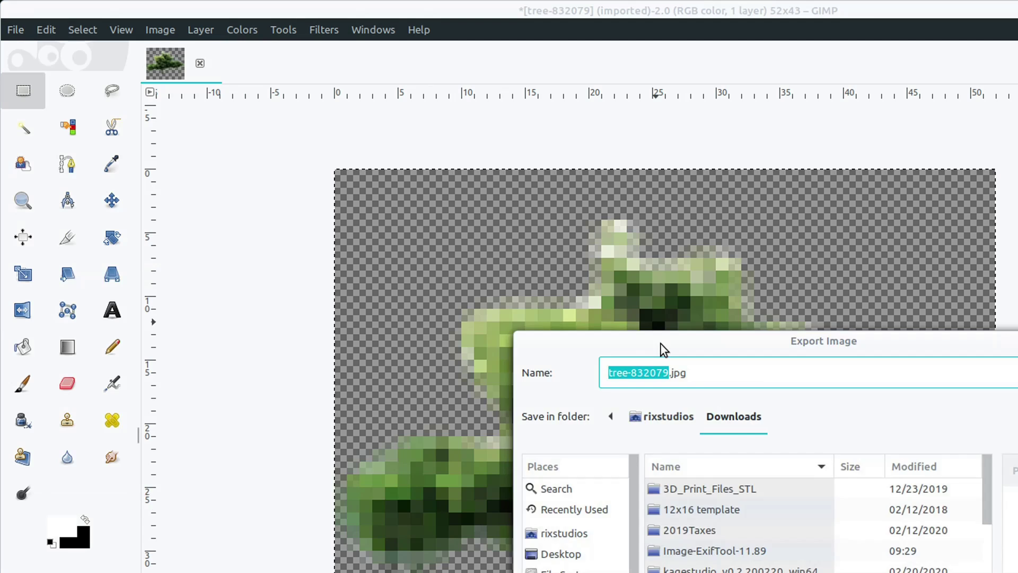
drag(661, 345, 828, 225)
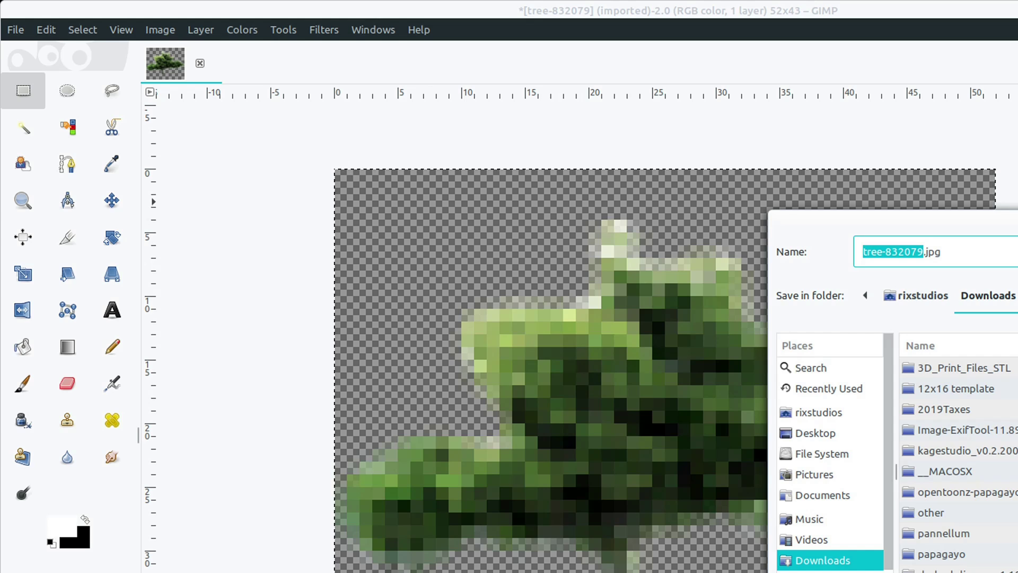
text(trewe)
key(BackSpace)
key(BackSpace)
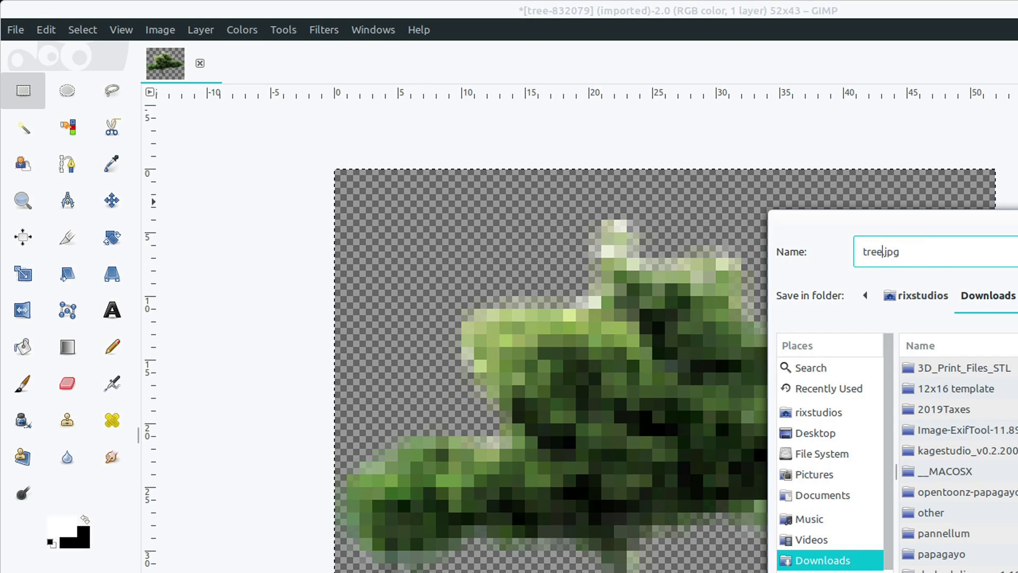
text(e)
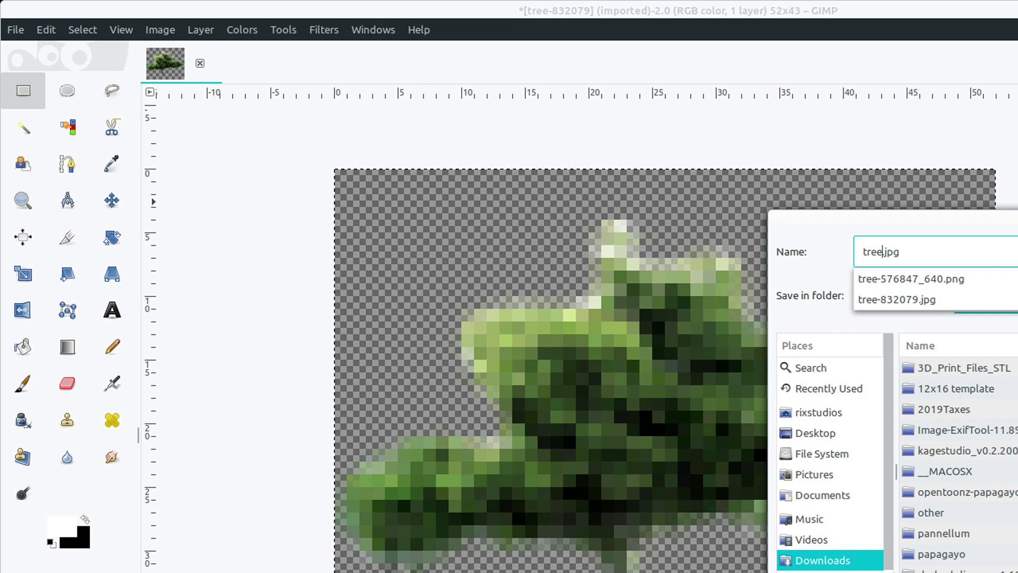
click(823, 435)
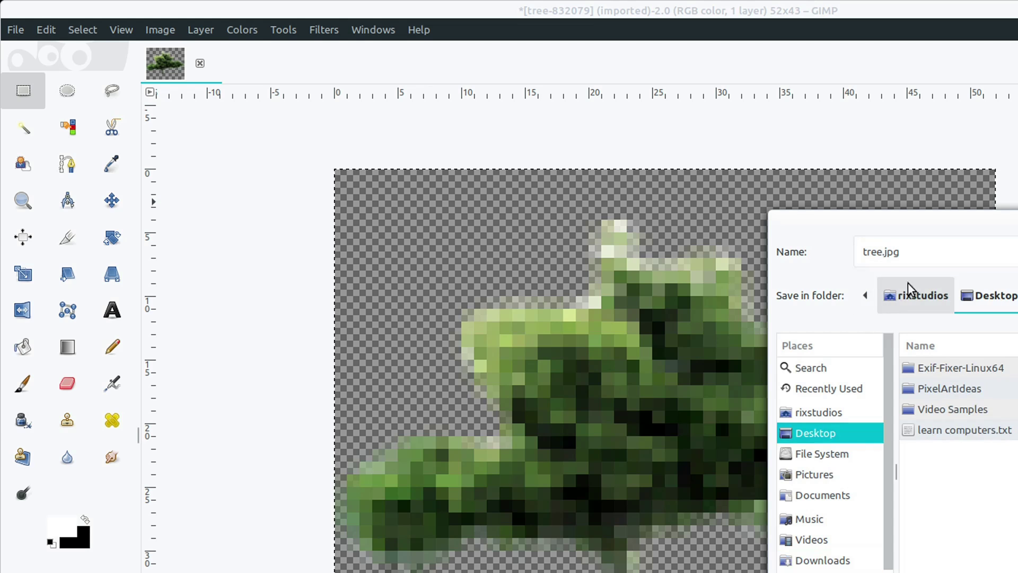
key(Return)
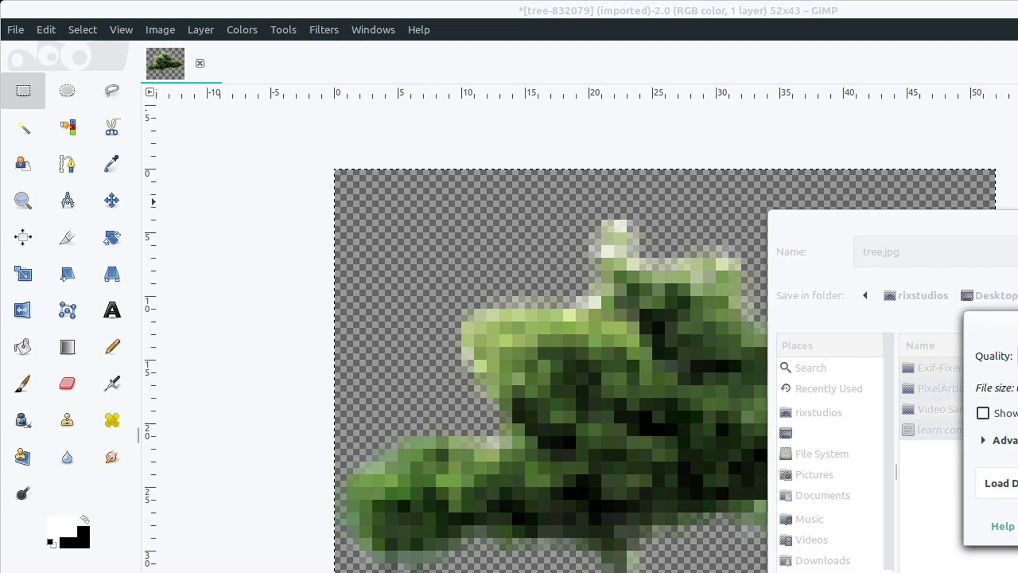
key(Return)
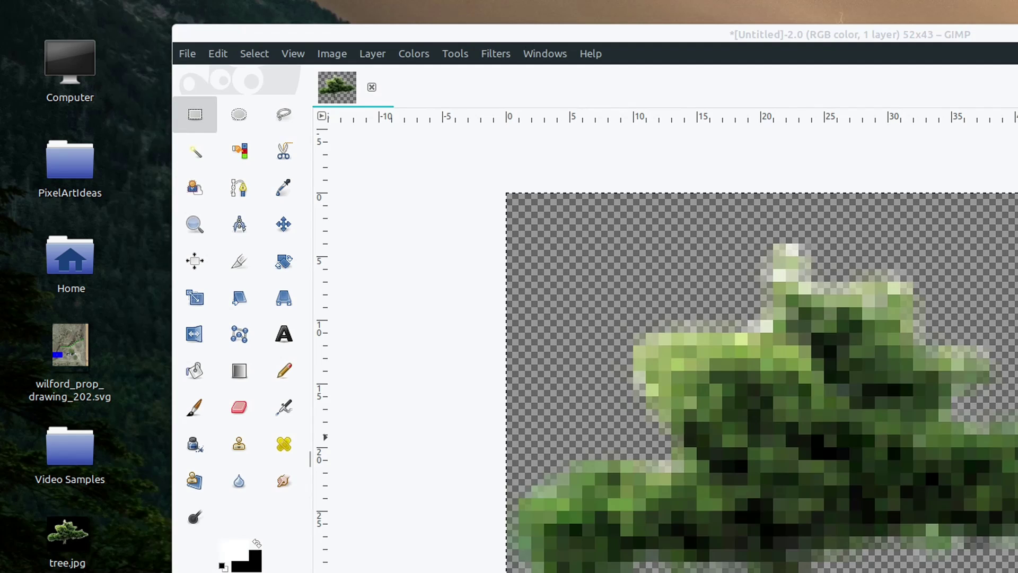
key(ctrl+w)
Step: Try the Select by Color tool on the tree's near-black, dark green and light green pixels in turn
click(242, 155)
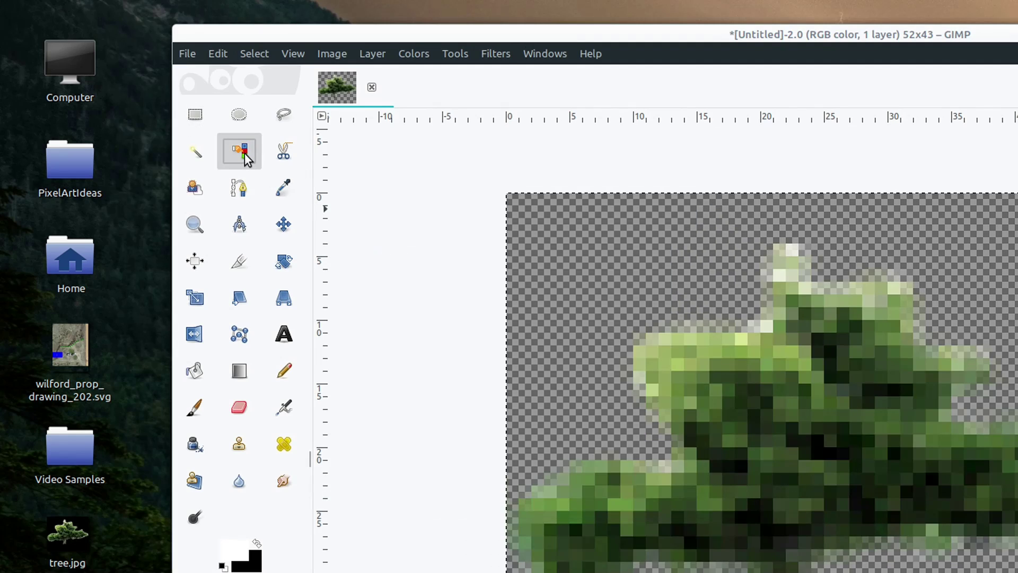
click(830, 361)
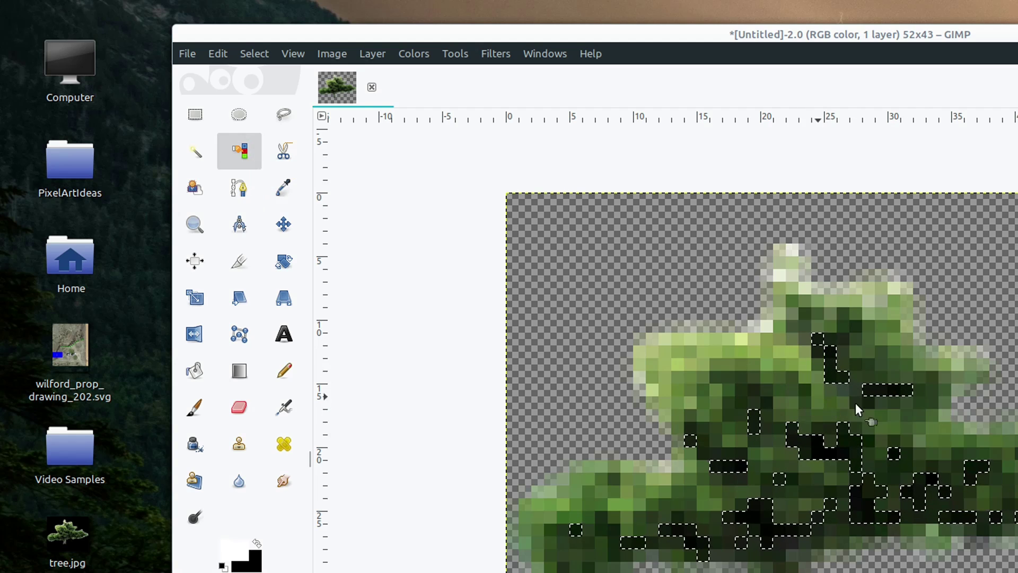
click(739, 363)
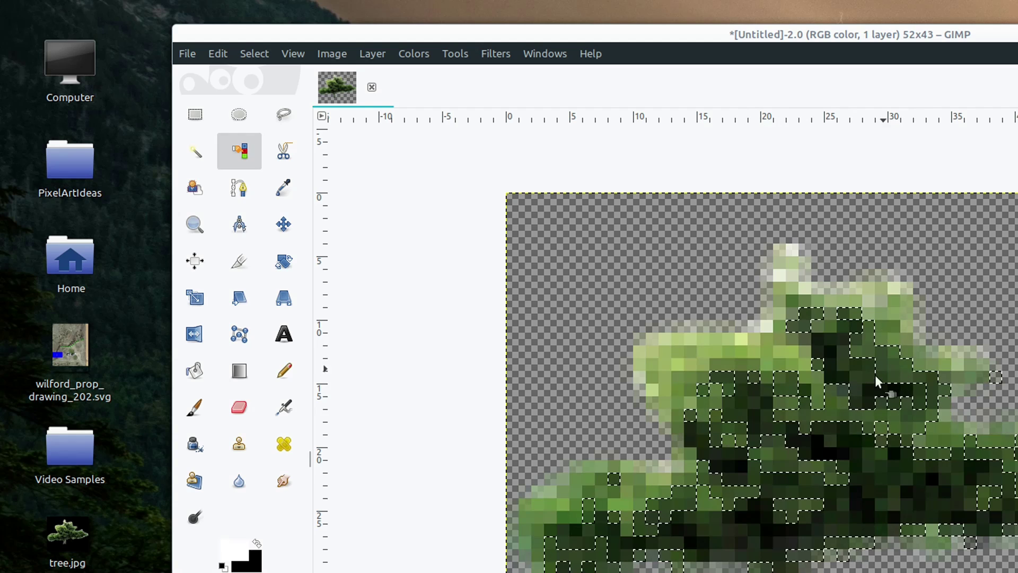
click(719, 353)
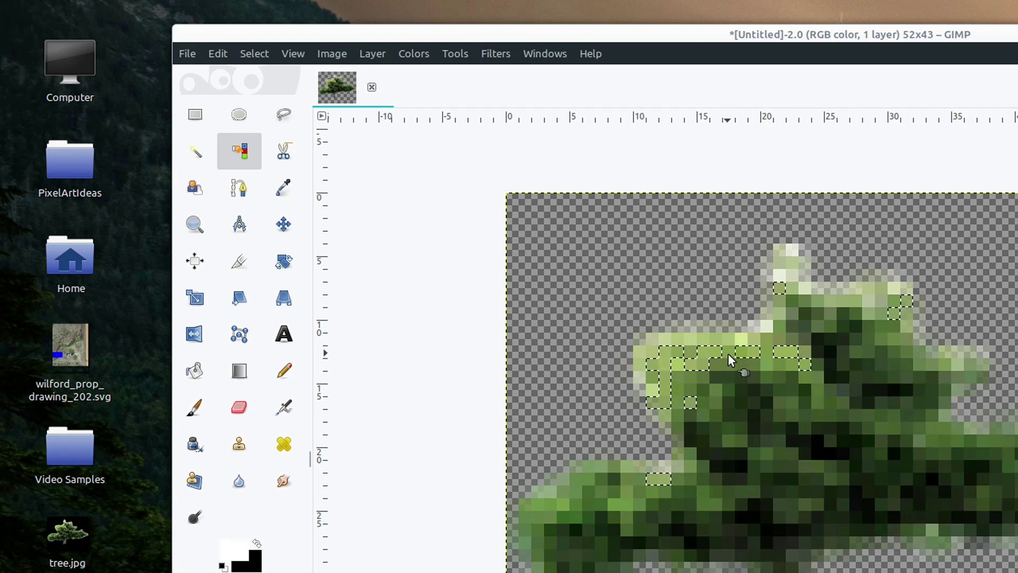
Step: Try a lower and a higher Select by Color threshold on the light green pixels of the tree
drag(1017, 298, 1013, 298)
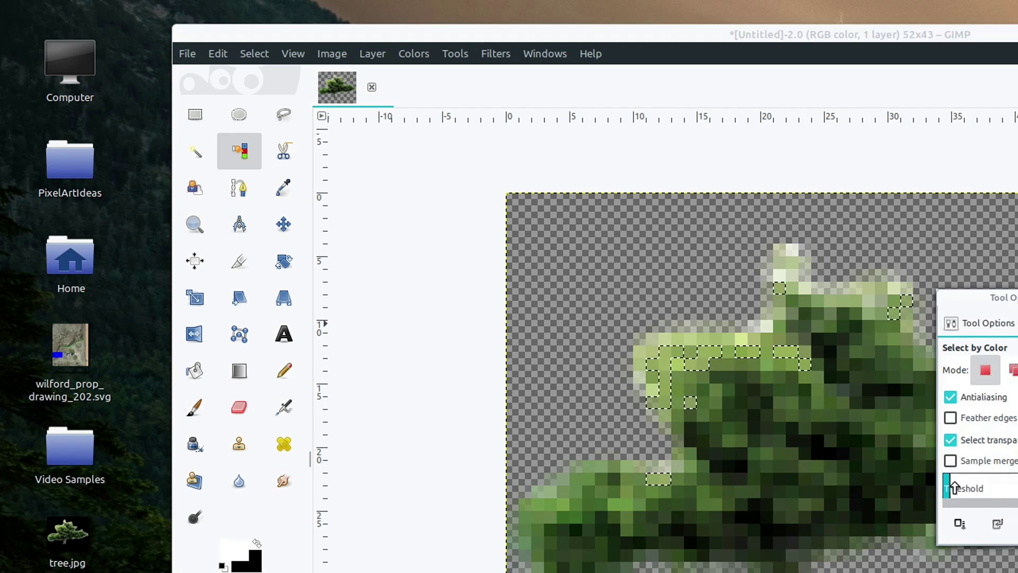
click(707, 354)
click(974, 493)
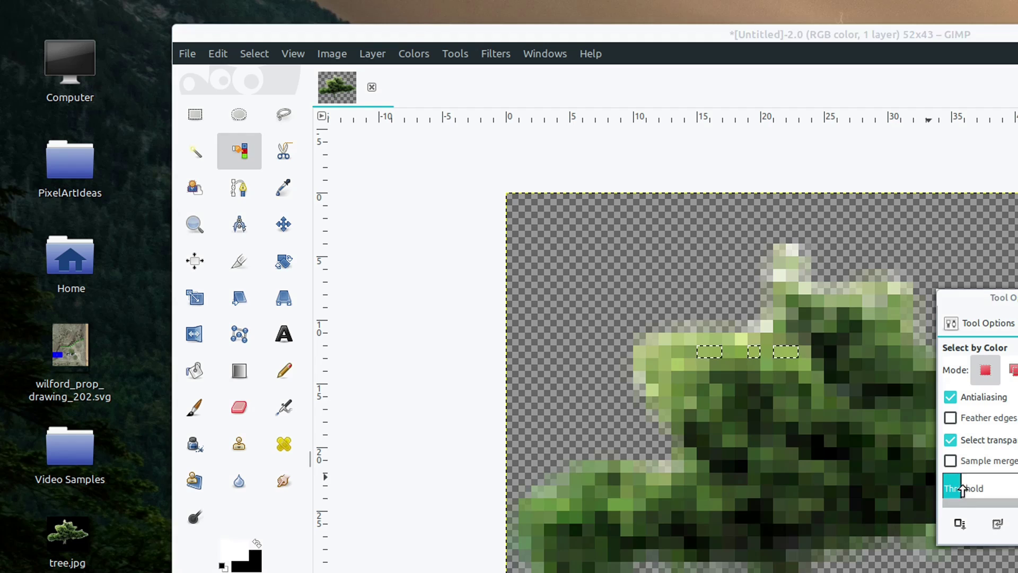
click(719, 351)
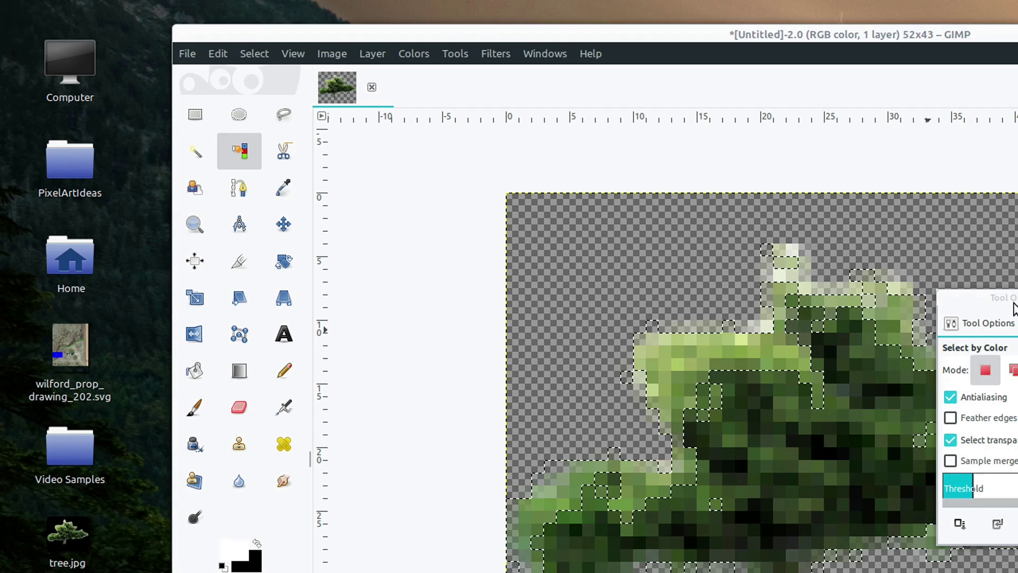
Step: Try selecting the mid-green, near-black and light green pixels by color with the raised threshold
drag(1002, 313, 268, 561)
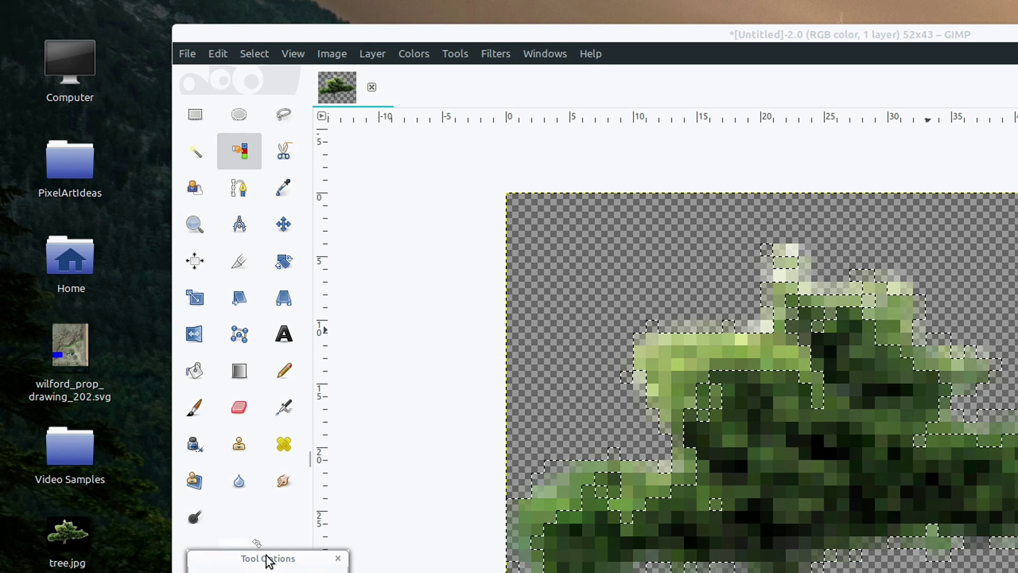
click(777, 409)
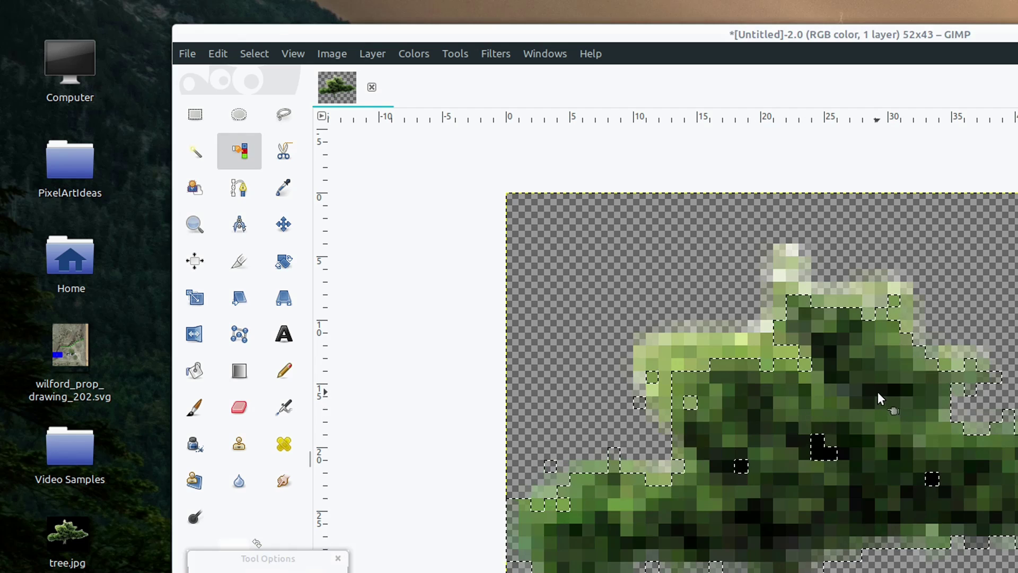
click(889, 389)
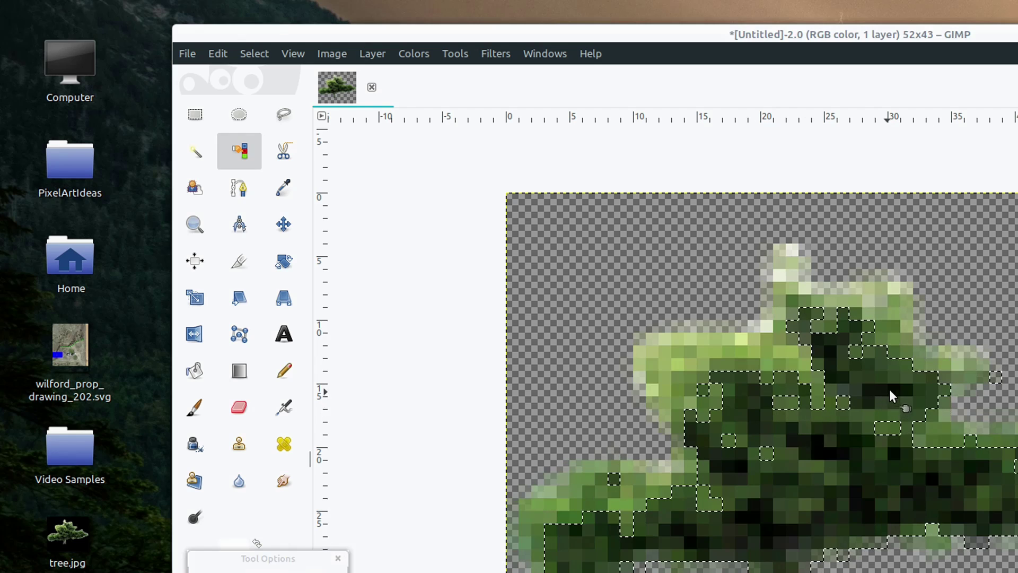
shift+click(732, 346)
Step: Lower the Select by Color threshold and select only the darkest, near-black pixels throughout the tree
click(268, 570)
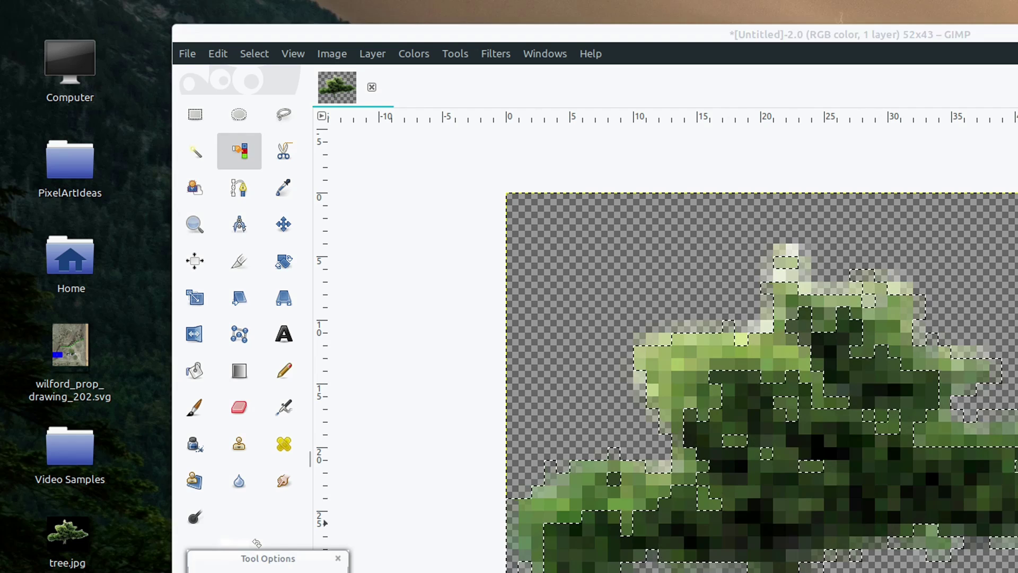
click(782, 352)
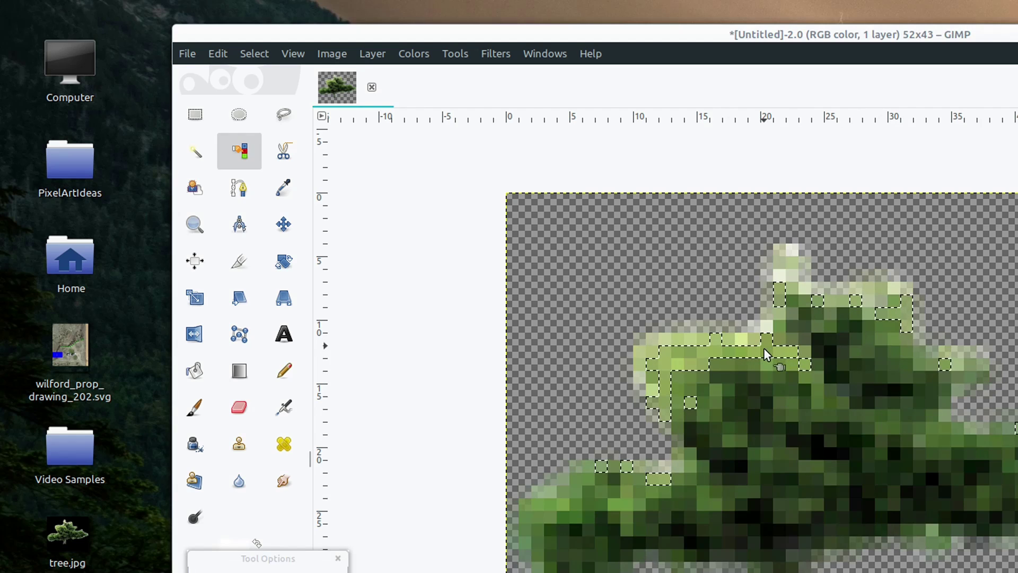
click(740, 465)
drag(320, 562, 589, 545)
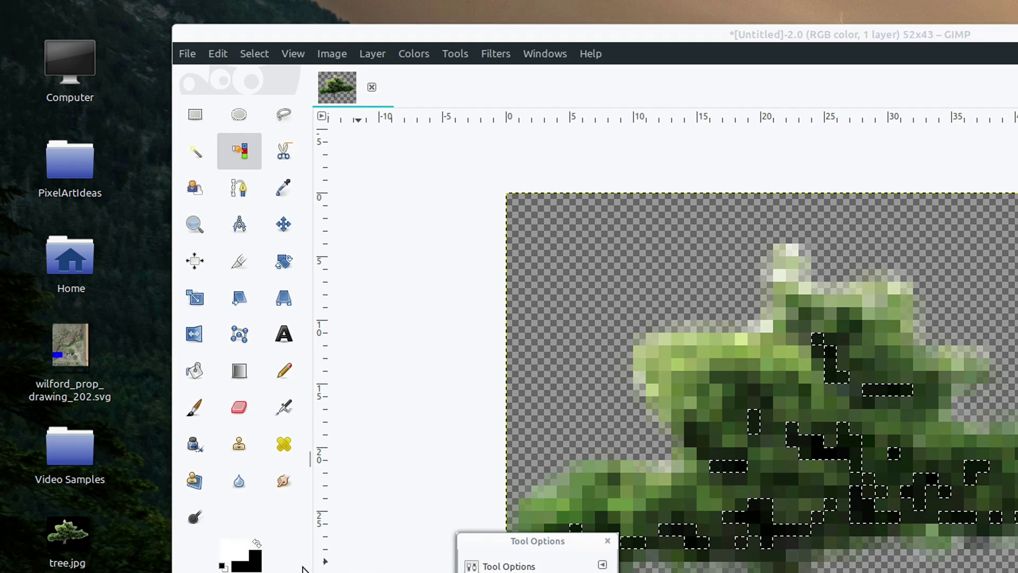
Step: Set the foreground color to the orange-brown ba7201
click(236, 552)
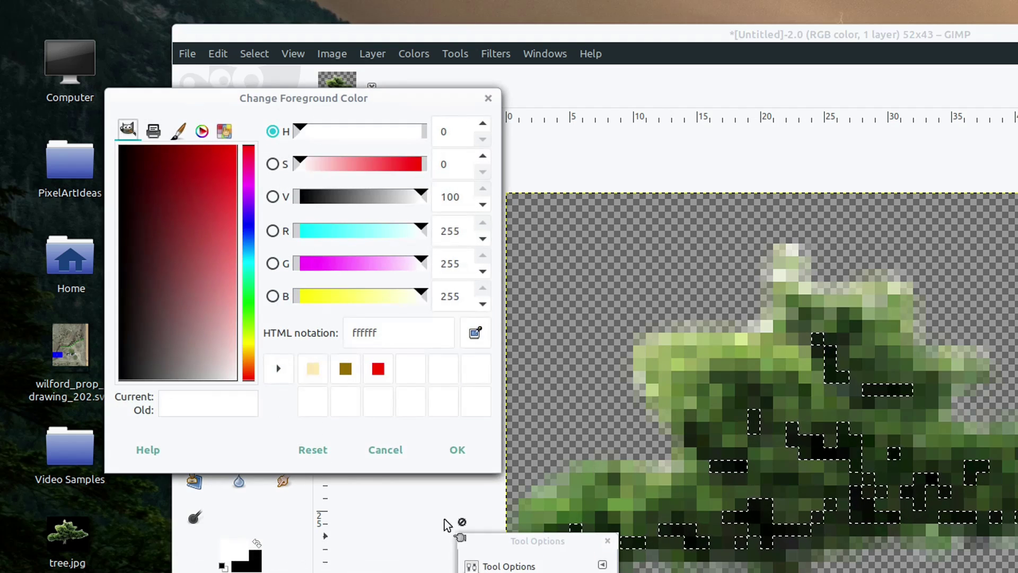
click(231, 290)
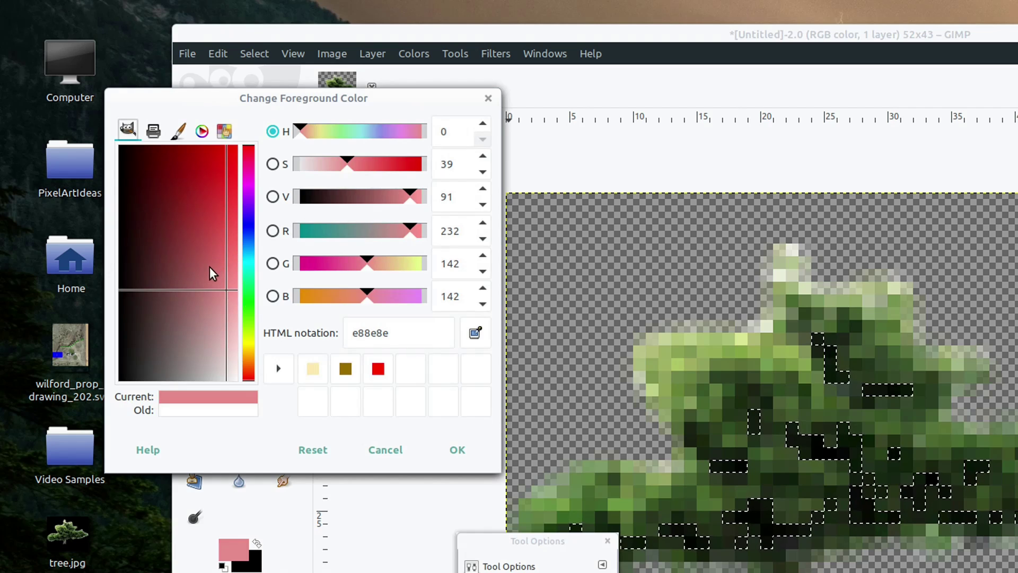
drag(252, 212, 250, 351)
drag(234, 205, 234, 179)
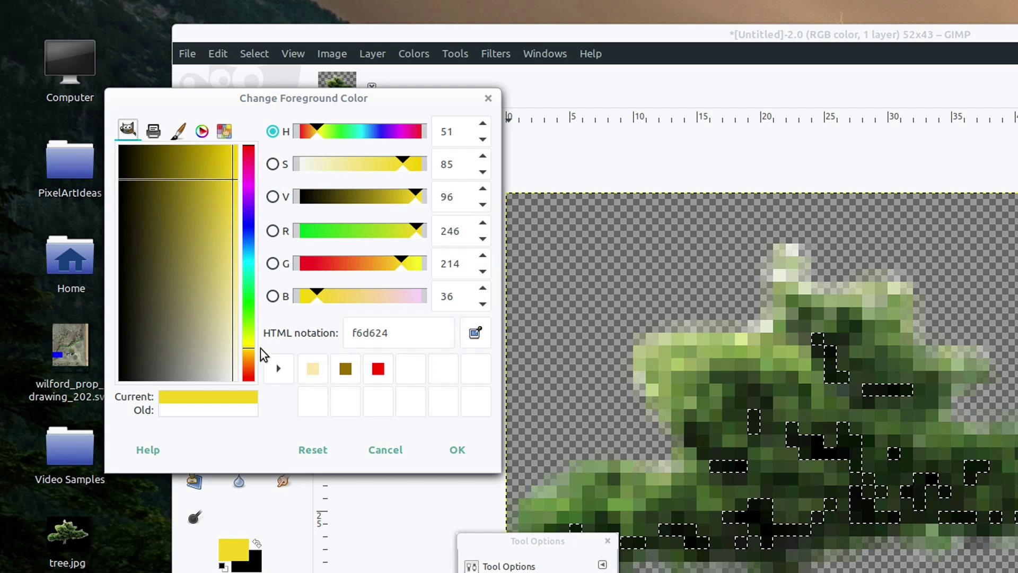
click(250, 356)
drag(241, 327, 197, 140)
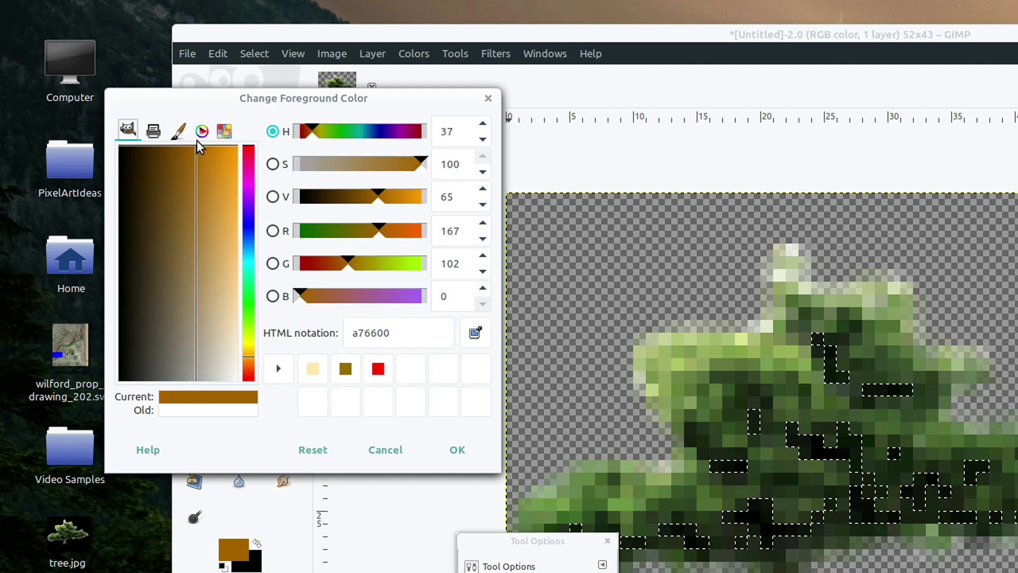
click(455, 450)
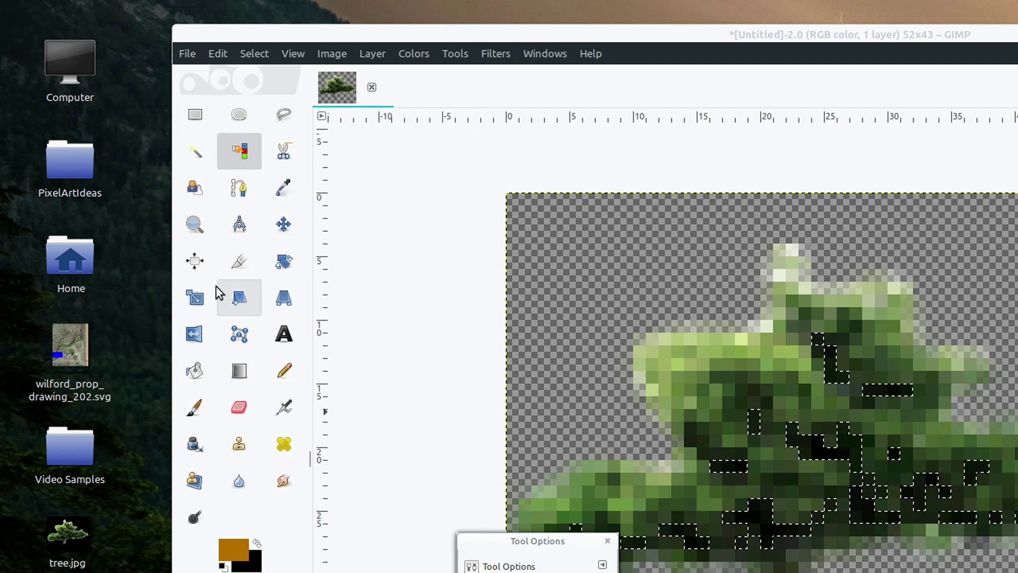
Step: Bucket-fill three of the selected dark pixel clusters in the upper and middle foliage with the orange-brown foreground color
click(207, 371)
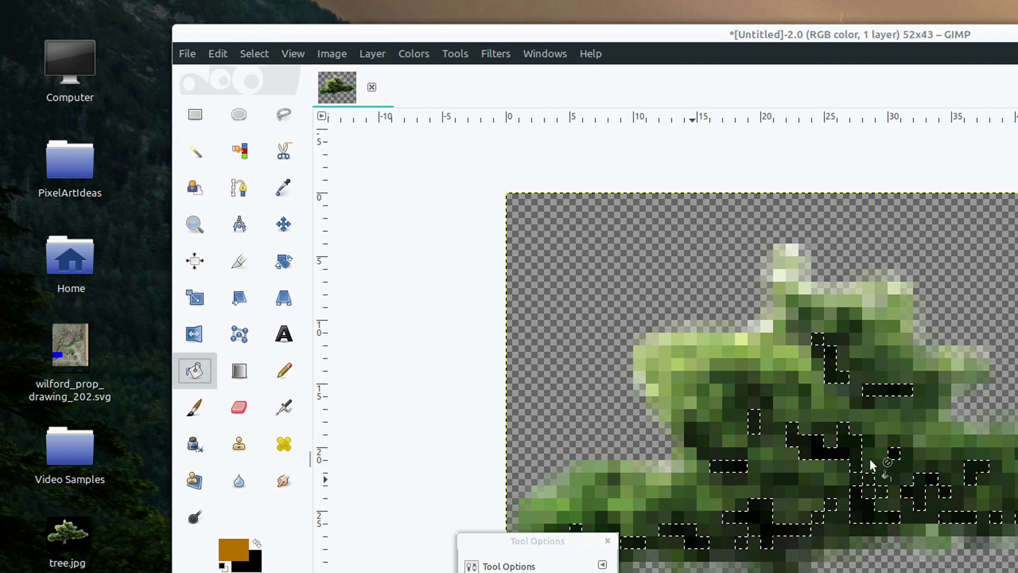
click(836, 377)
click(887, 390)
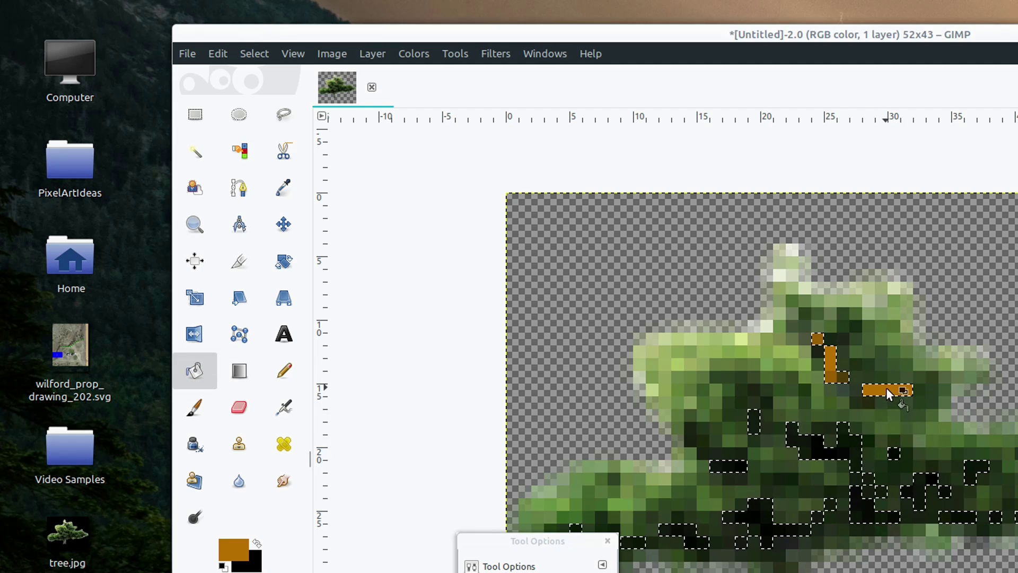
click(816, 446)
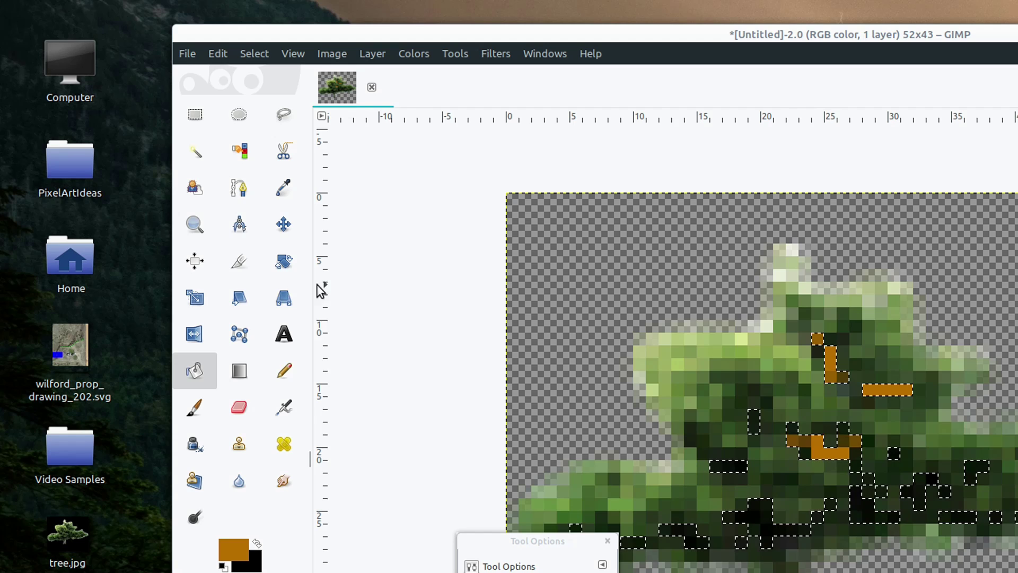
Step: Paint all the selected dark pixels orange-brown with a large Paintbrush
drag(568, 544, 1011, 468)
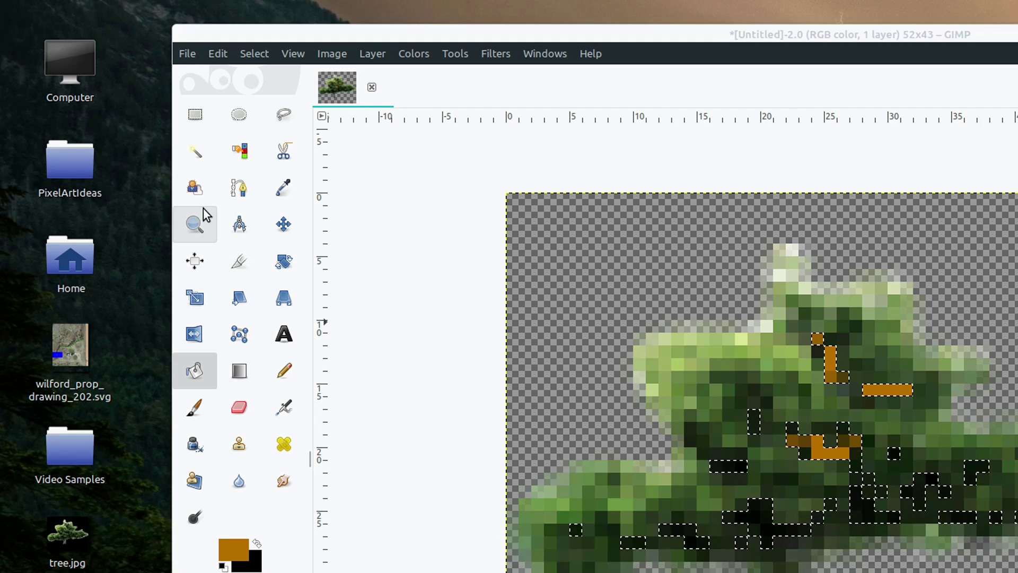
click(196, 410)
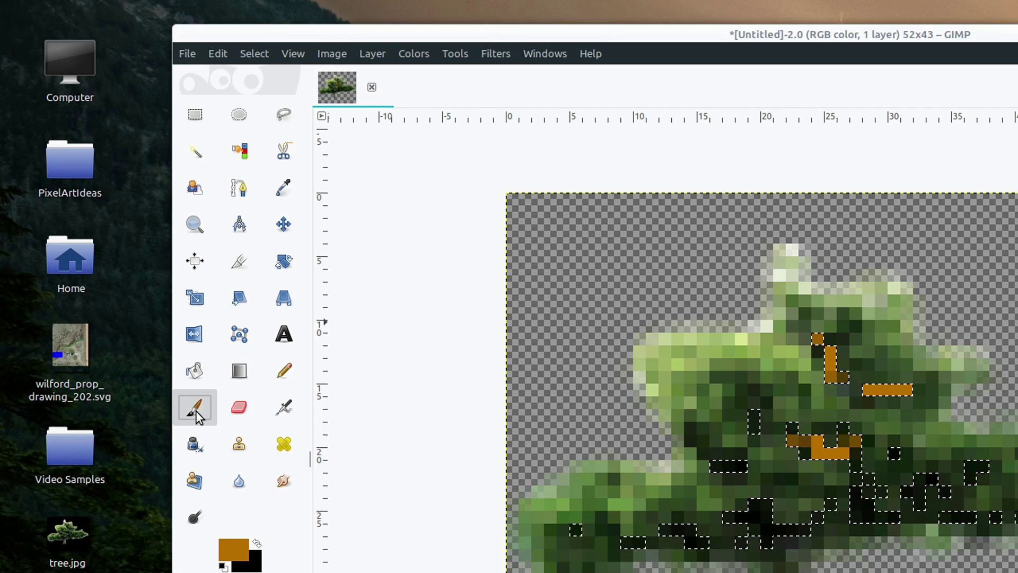
mouse_move(666, 539)
mouse_down()
mouse_move(861, 472)
mouse_move(959, 414)
mouse_up()
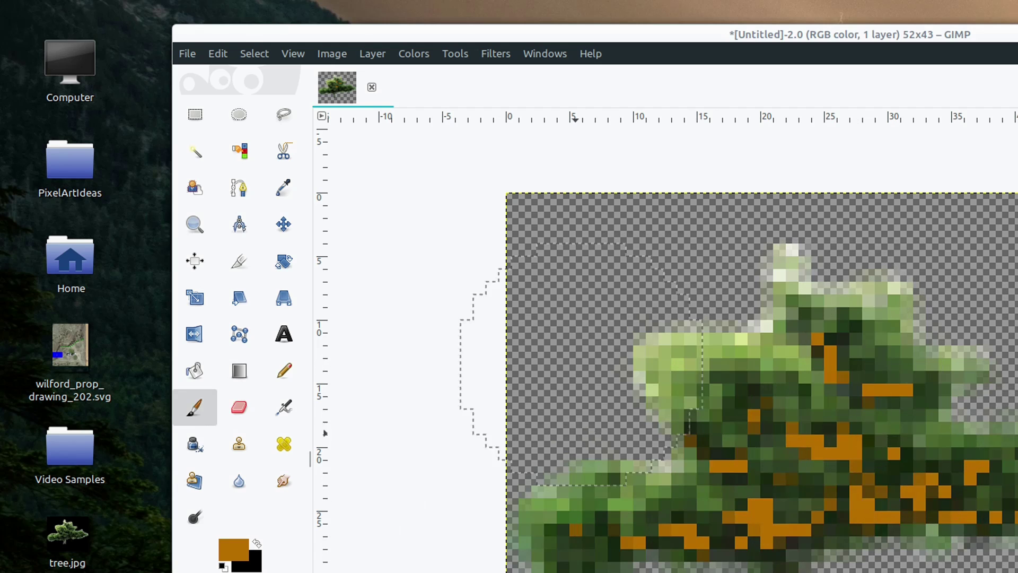
Step: Set the foreground color to a dark bluish green and paint it over all the selected pixels with the Paintbrush
click(236, 553)
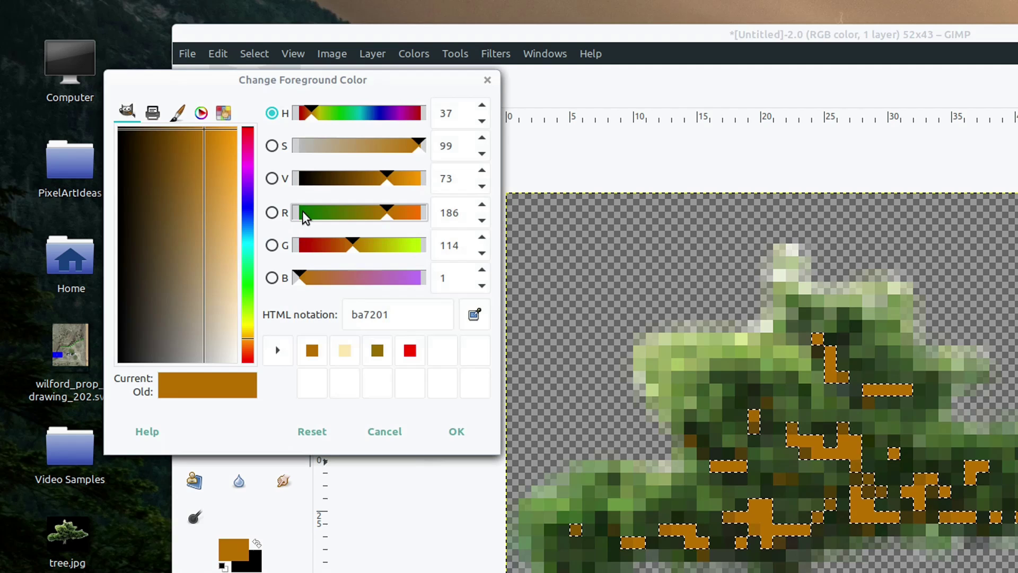
click(249, 255)
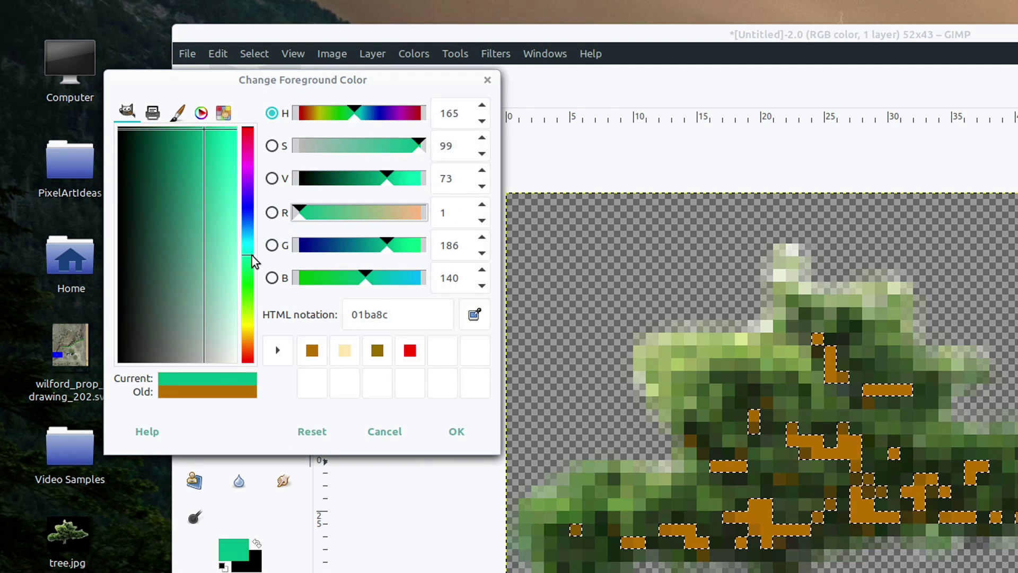
drag(136, 174, 118, 149)
click(248, 246)
click(249, 256)
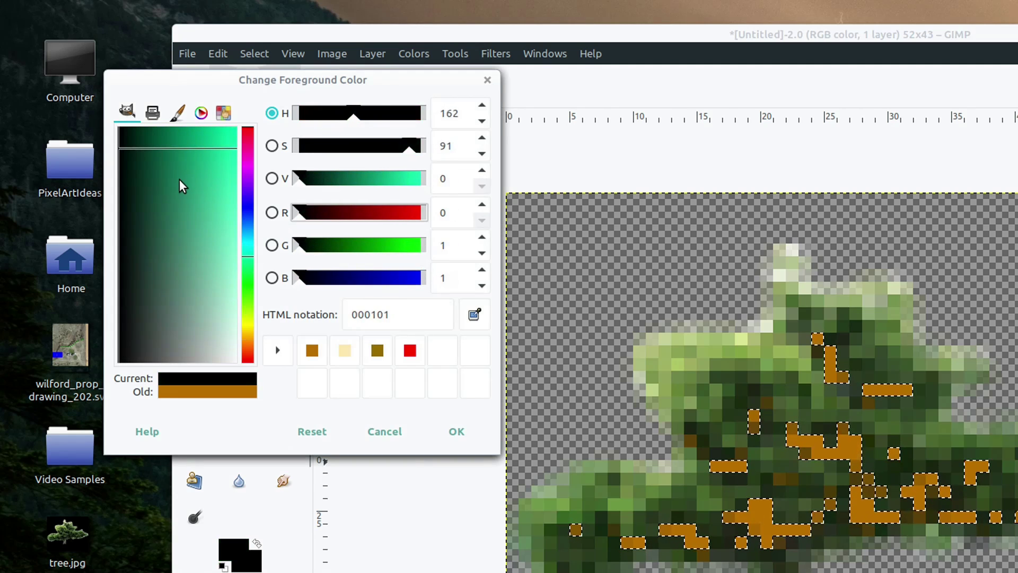
drag(179, 180, 147, 134)
click(456, 431)
mouse_move(828, 522)
mouse_down()
mouse_move(910, 493)
mouse_move(959, 441)
mouse_move(579, 572)
mouse_move(831, 507)
mouse_up()
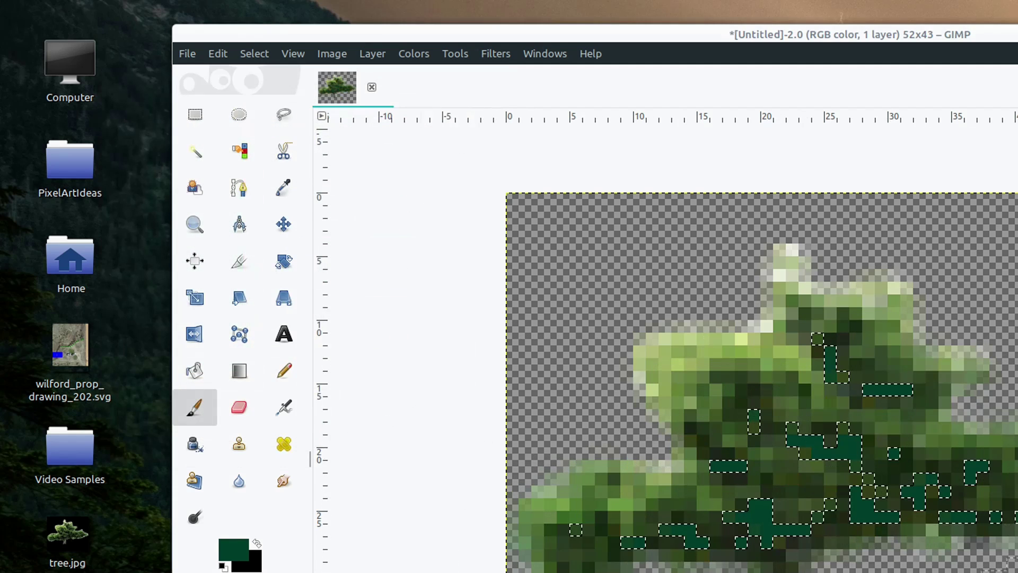